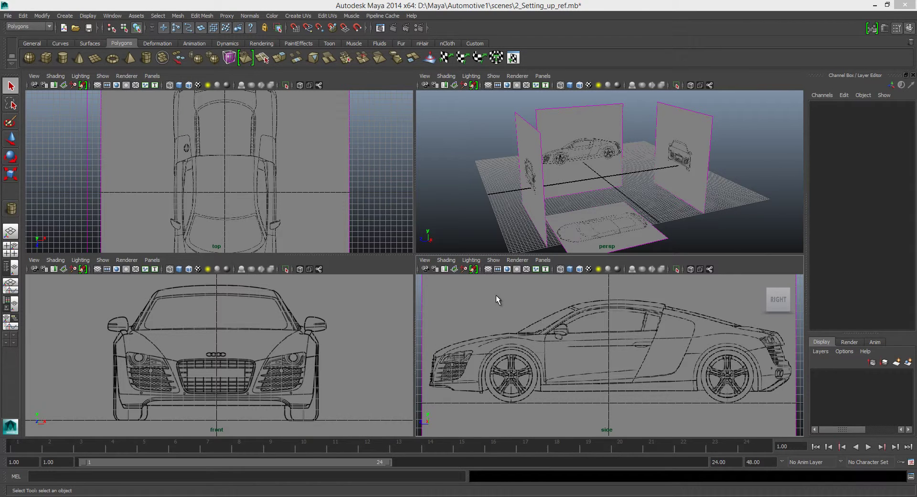
- Maximize the side blueprint viewport and hide its grid
key("space")
left_click(103, 75)
left_click(112, 419)
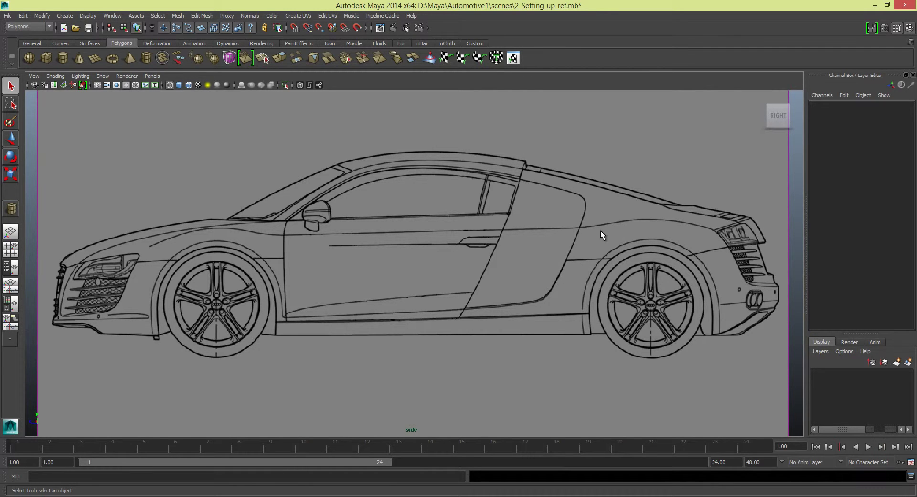
left_click(368, 363)
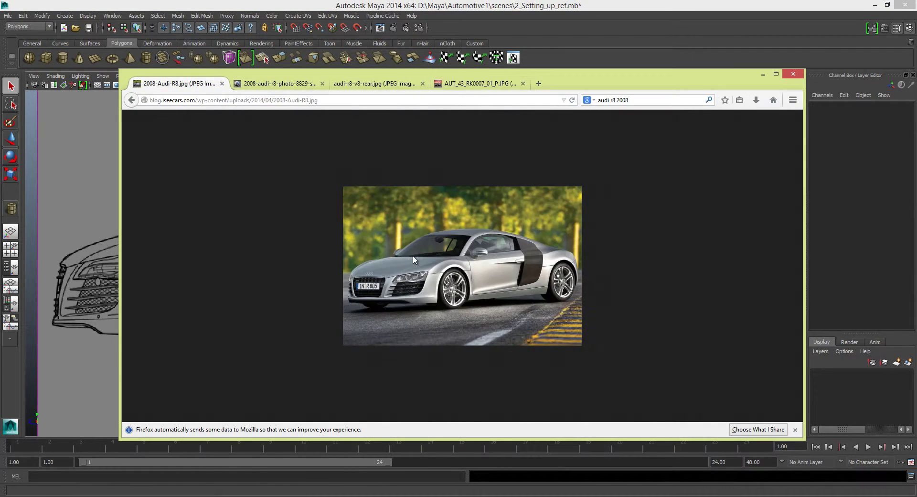
left_click(478, 84)
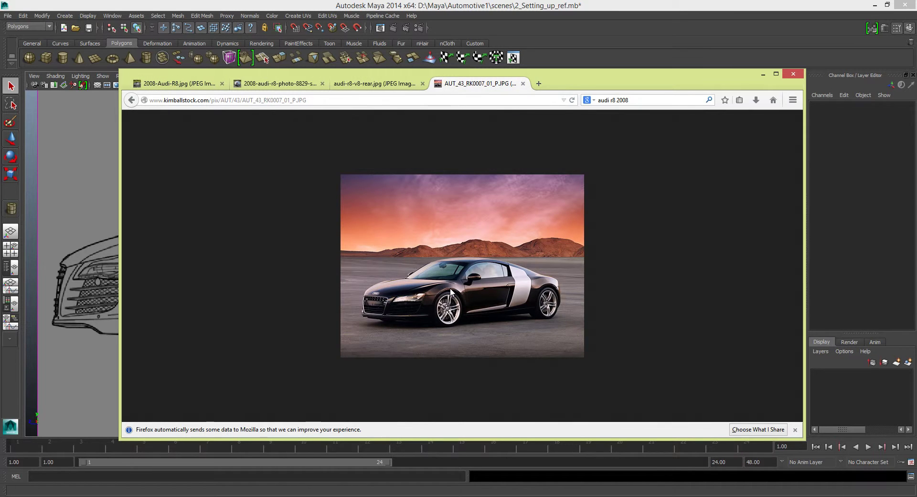
left_click(375, 84)
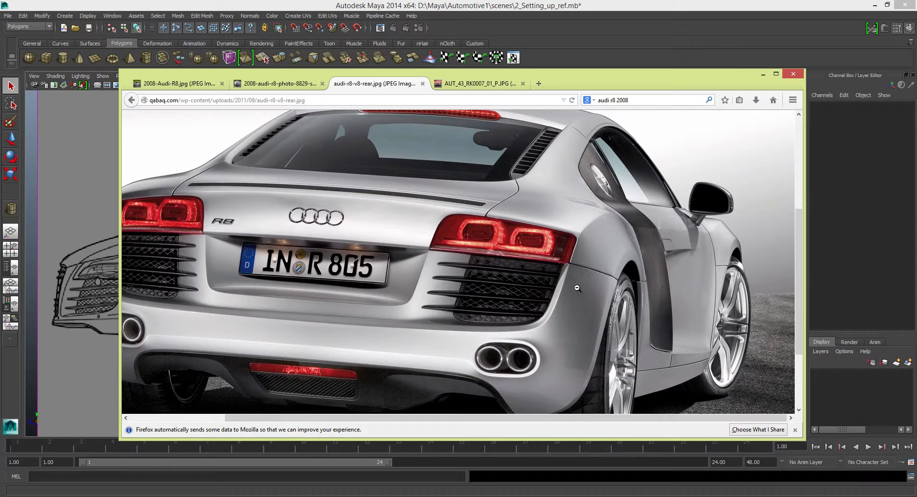
left_click(269, 85)
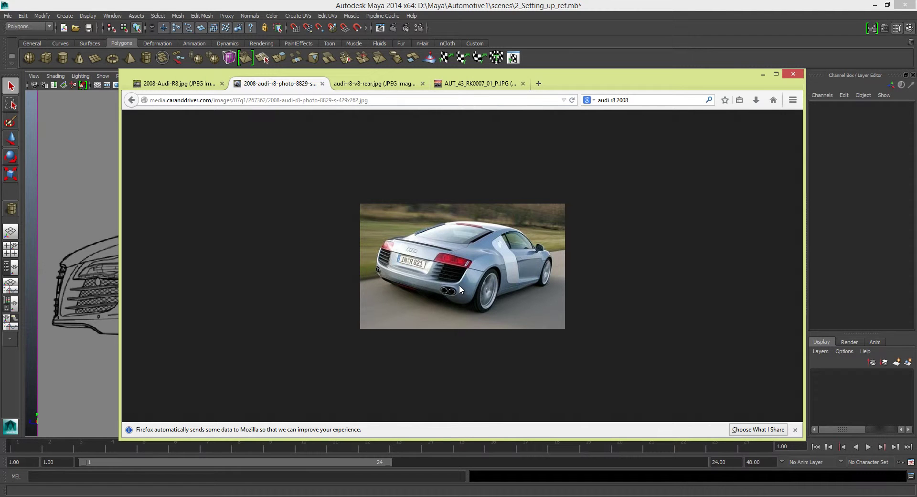
key("ctrl+Tab")
key("ctrl+Tab")
key("ctrl+Tab")
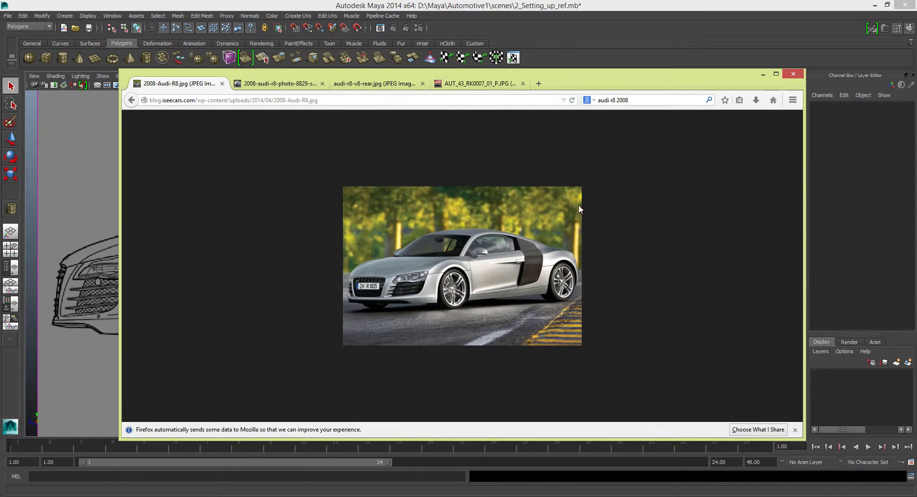
left_click(762, 74)
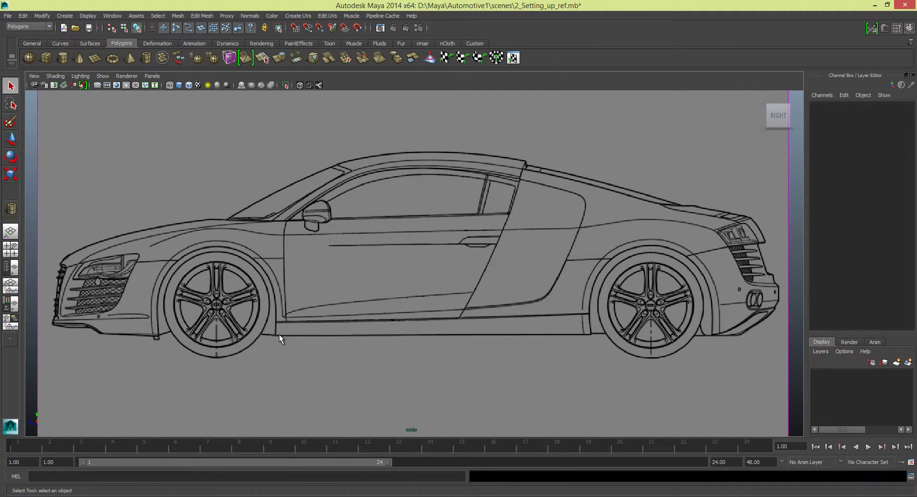
- Create a polygon pipe at the origin and turn the side-view grid back on
left_click(64, 15)
mouse_move(87, 38)
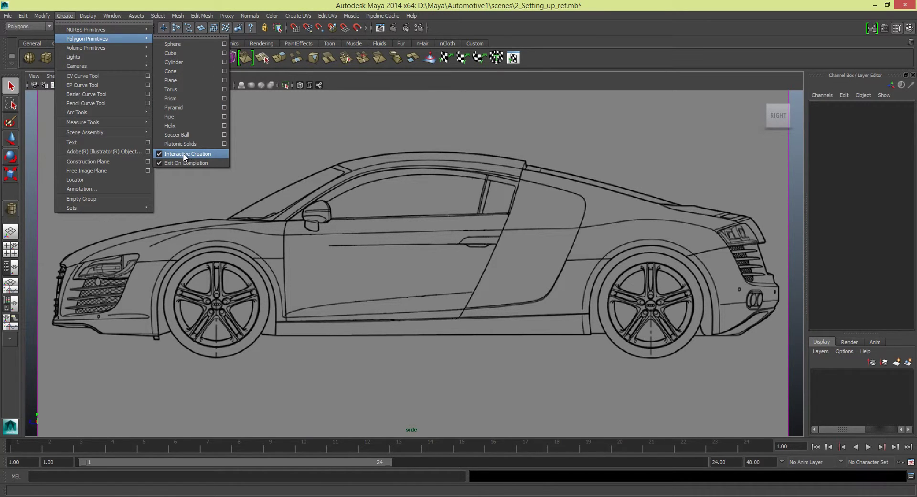
left_click(169, 116)
left_click_drag(430, 332, 451, 366)
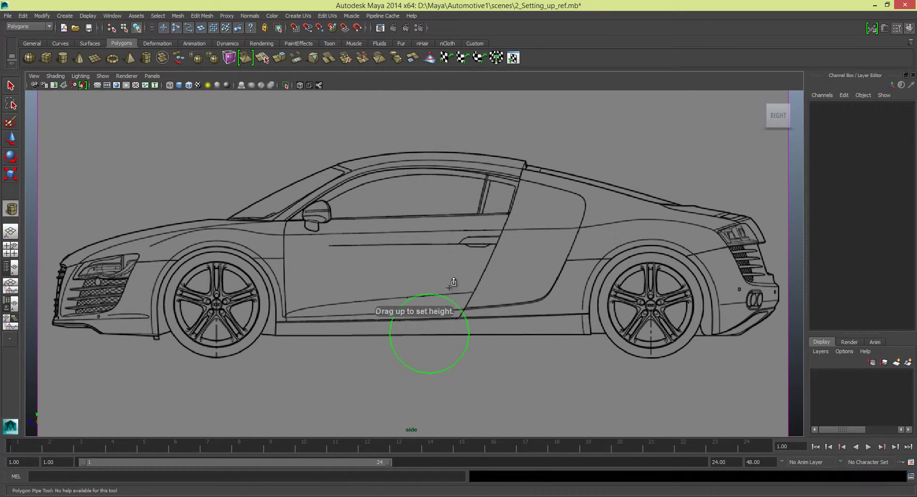
key("ctrl+z")
left_click(64, 15)
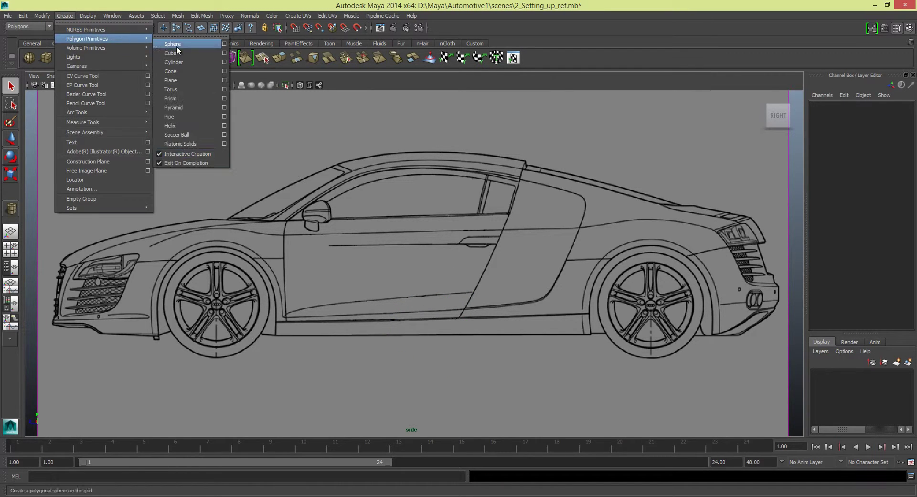
left_click(170, 116)
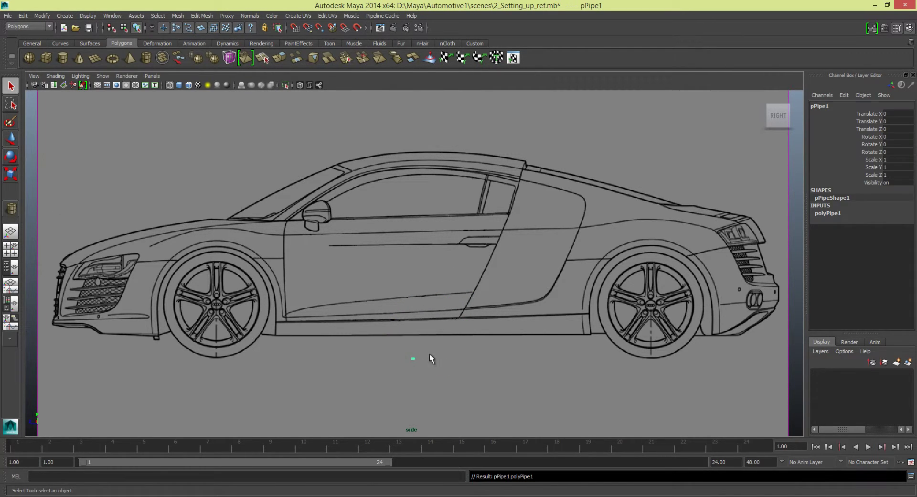
left_click(103, 75)
left_click(115, 399)
- Set the pipe radius to 13.3 and rotate it 90 degrees about Z
left_click(824, 216)
left_click(879, 220)
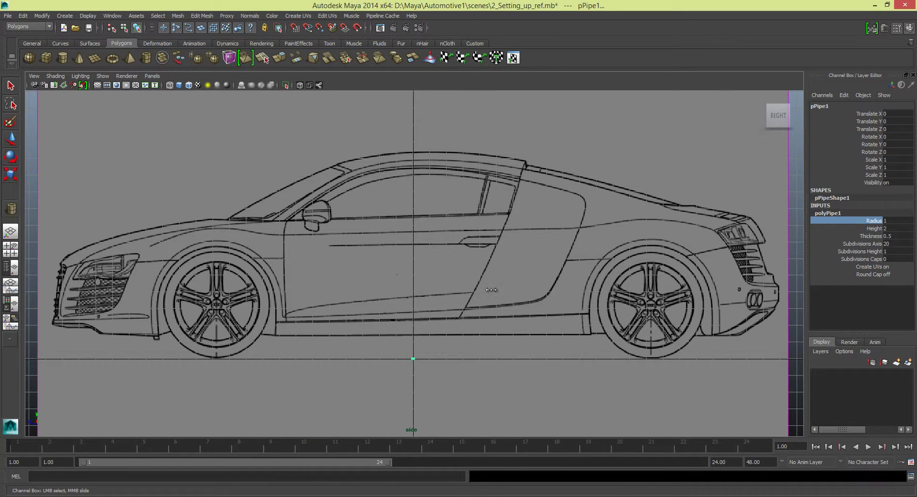
middle_click_drag(491, 290, 550, 290)
key("e")
middle_click_drag(837, 197, 880, 161)
left_click(880, 162)
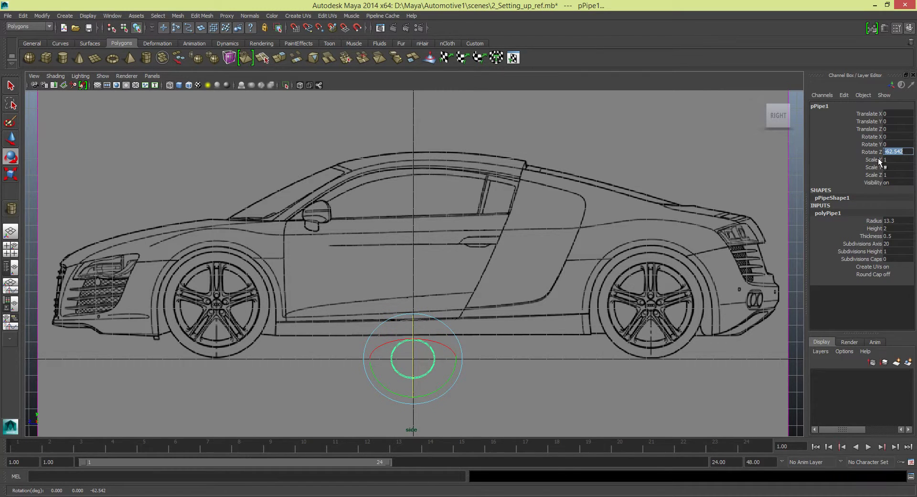
type("w")
type("90")
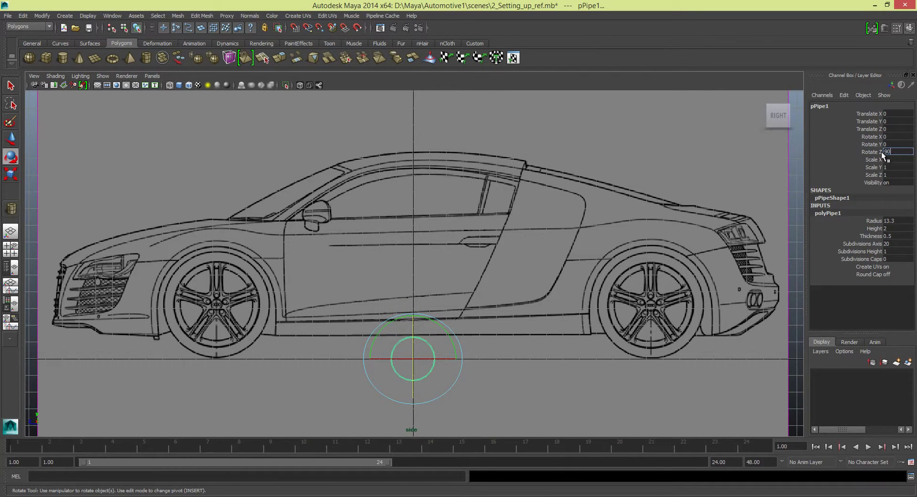
key("Return")
- Move the pipe onto the front wheel and zoom the view in on it
key("w")
left_click_drag(413, 358, 215, 303)
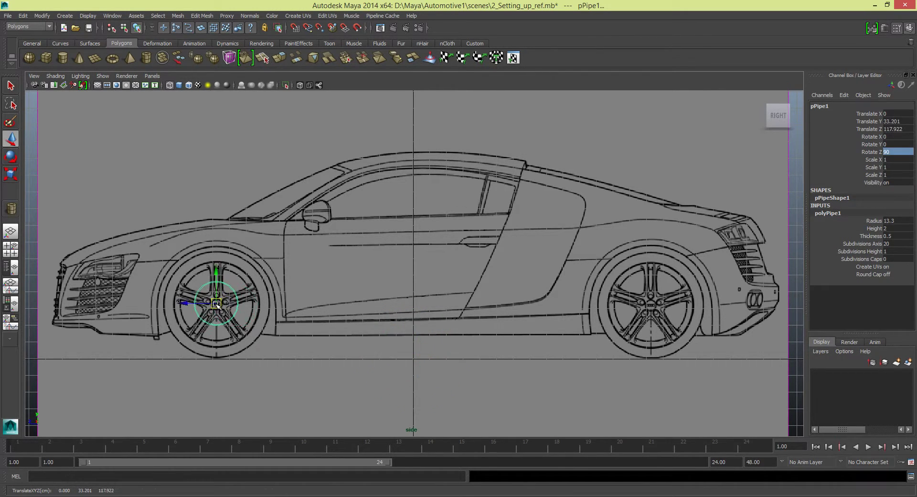
scroll(216, 304, "up", 5)
scroll(303, 310, "down", 2)
middle_click_drag(419, 327, 415, 265, "alt")
left_click_drag(415, 263, 417, 266)
- Rough-size the pipe to radius 34.4 and thickness 4.5, centred on the wheel hub
left_click(874, 221)
middle_click_drag(678, 235, 730, 235)
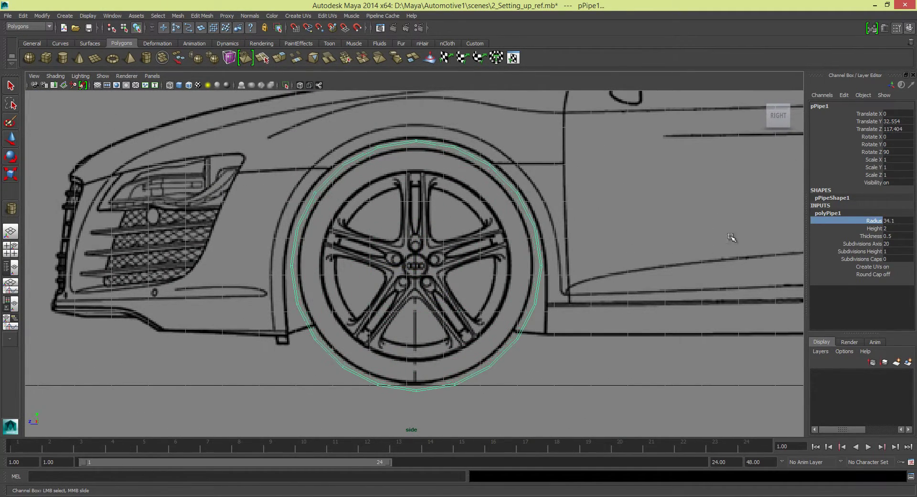
left_click(871, 236)
middle_click_drag(658, 234, 789, 209)
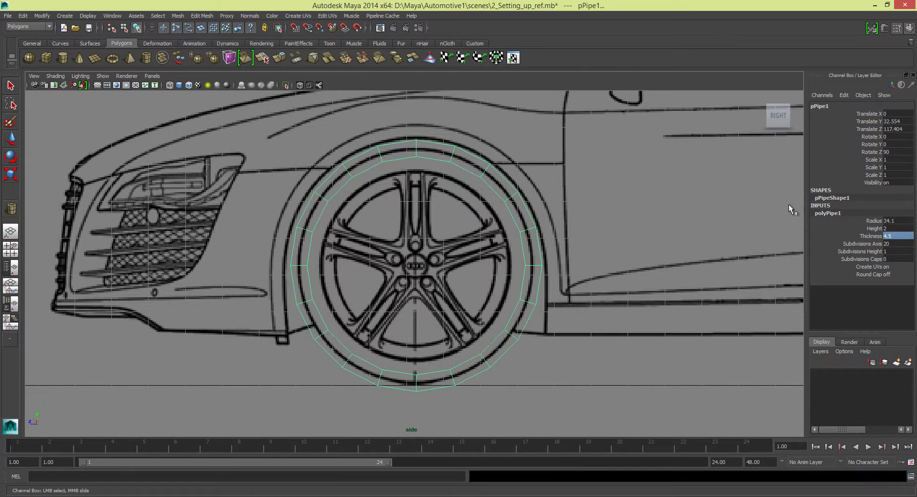
left_click(877, 221)
middle_click_drag(621, 230, 635, 230)
key("w")
left_click_drag(422, 266, 420, 264)
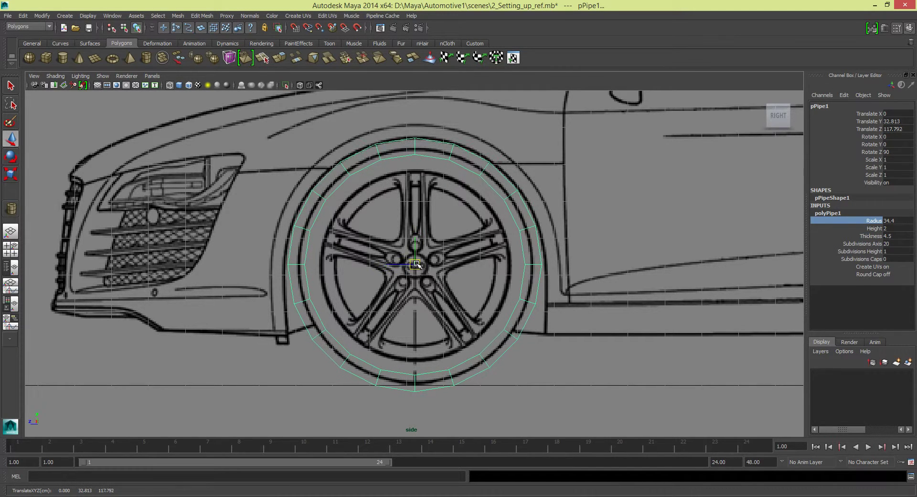
- Refine the ring to radius 39 and thickness 4, lowering it slightly on the wheel
middle_click_drag(420, 264, 448, 242)
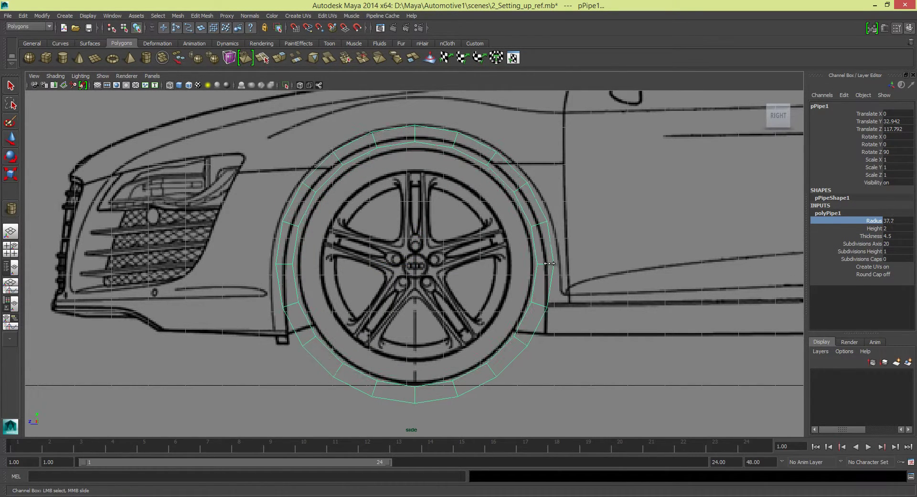
middle_click_drag(520, 226, 561, 224)
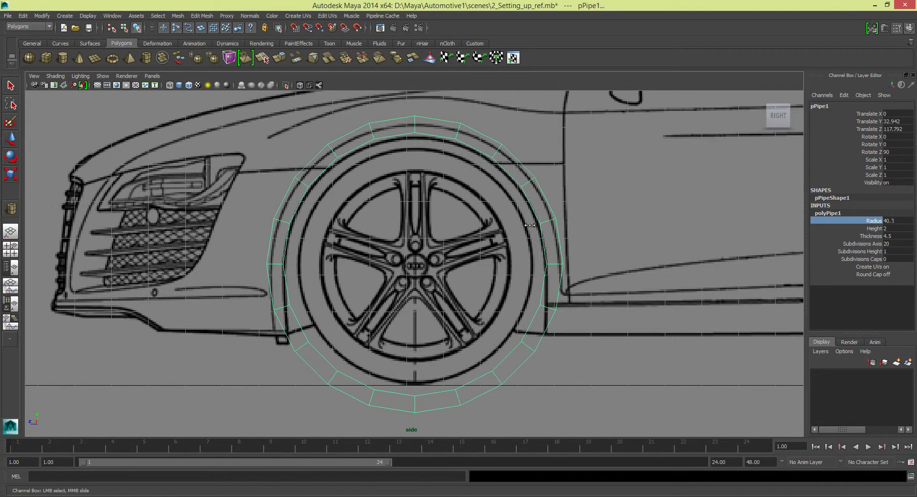
left_click(837, 236)
middle_click_drag(665, 241, 610, 220)
left_click(874, 220)
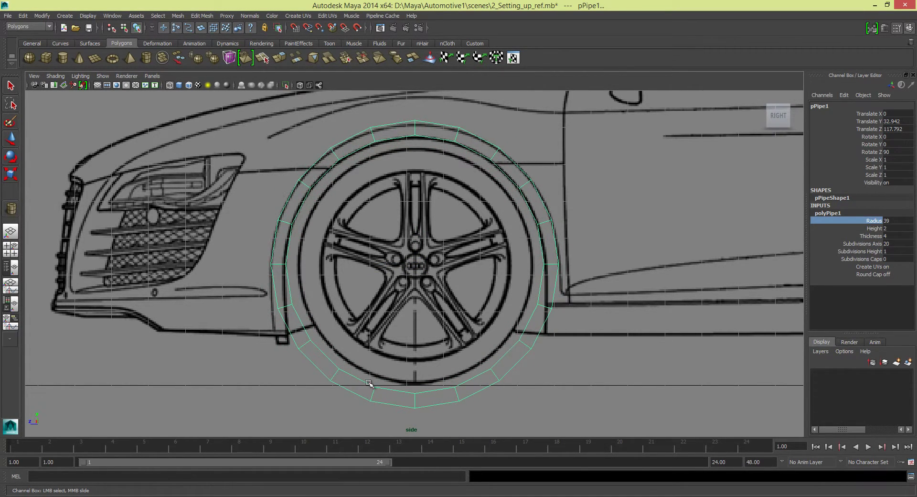
key("w")
left_click_drag(415, 235, 415, 237)
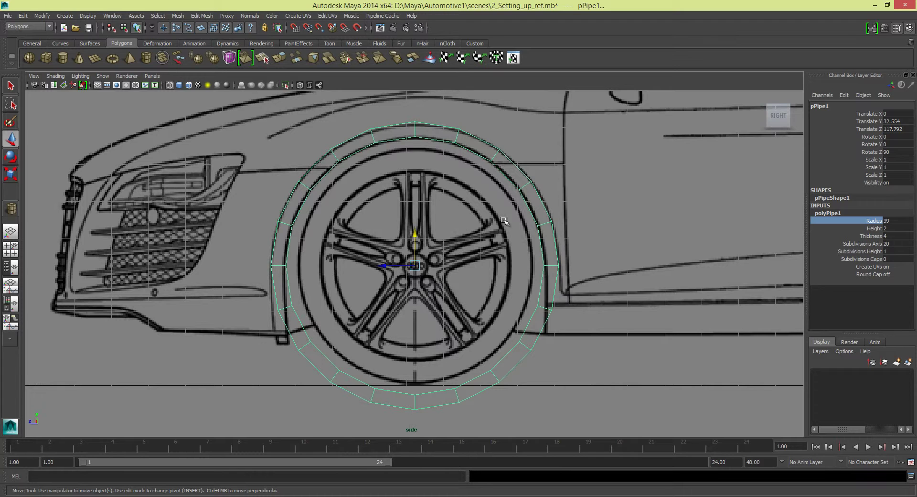
- Raise axis subdivisions to 24 and grow the radius to 39.1, lowering the pipe slightly
left_click(879, 244)
middle_click_drag(636, 249, 654, 248)
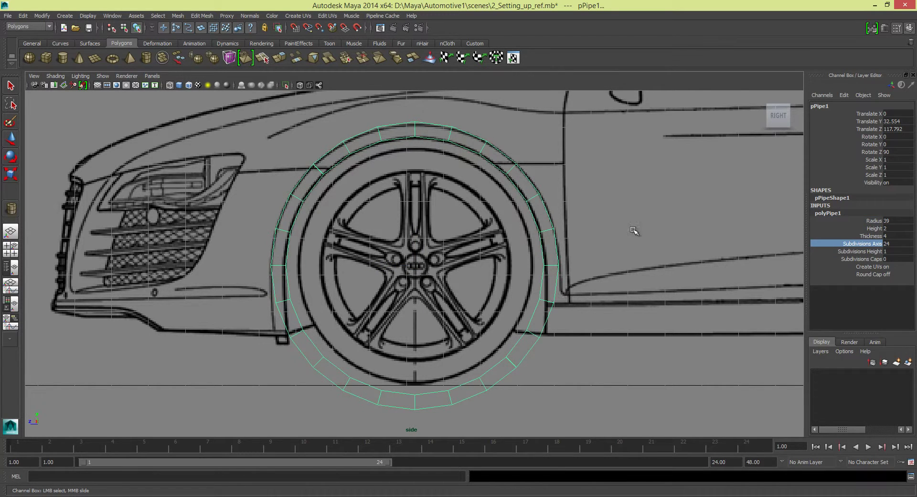
key("w")
left_click_drag(414, 233, 414, 233)
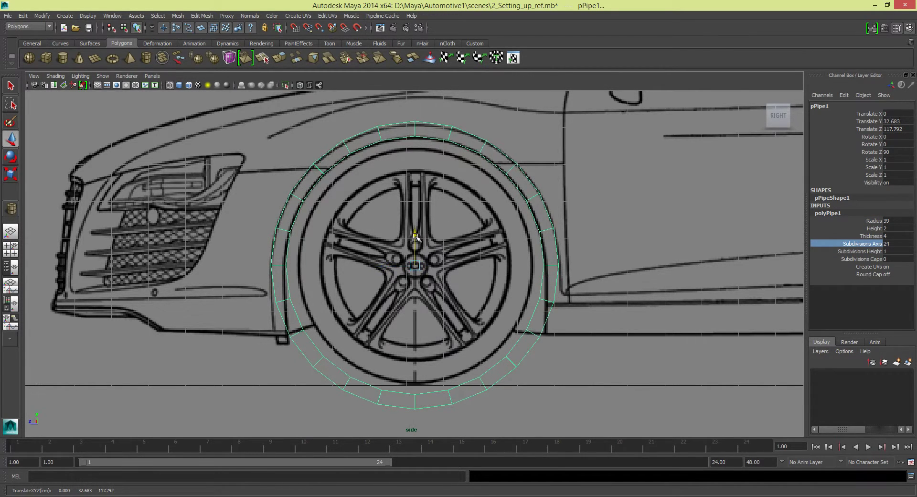
left_click(874, 221)
middle_click_drag(406, 244, 414, 244)
left_click_drag(414, 237, 441, 235)
- Fine-tune the pipe's height over the front wheel, undoing the last downward nudge
key("e")
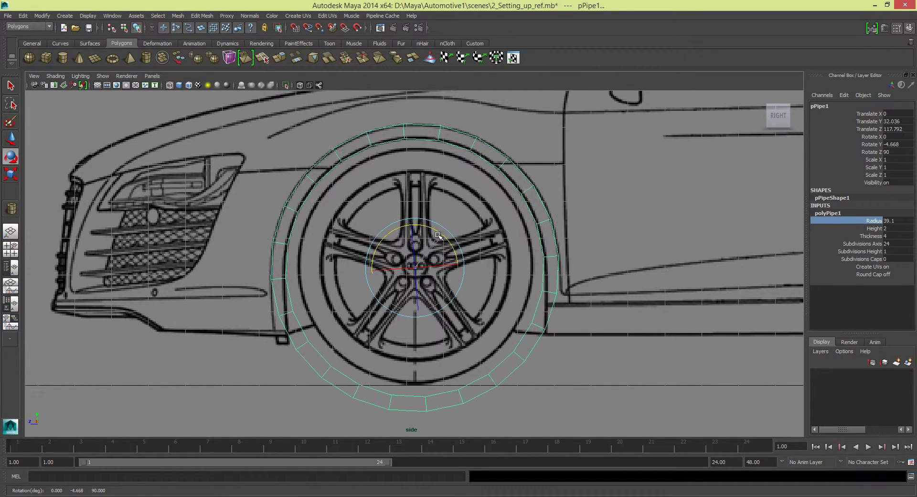
key("w")
middle_click_drag(307, 165, 307, 169)
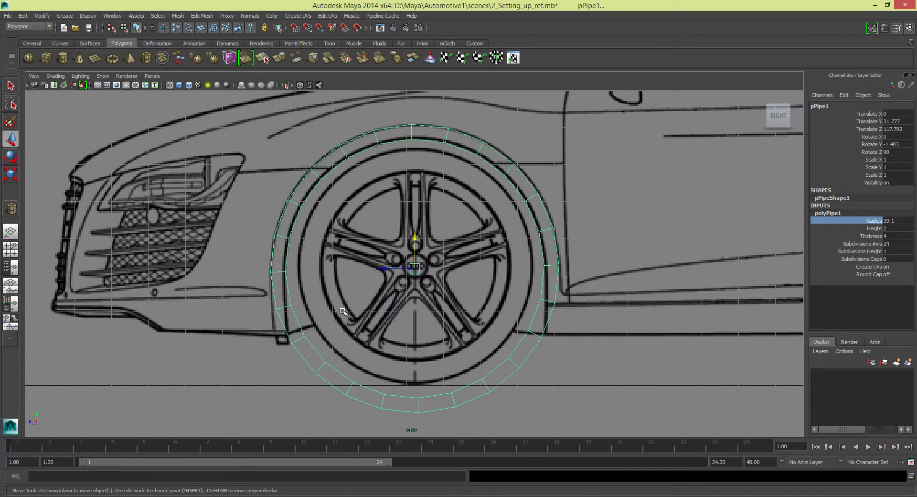
left_click_drag(415, 238, 415, 241)
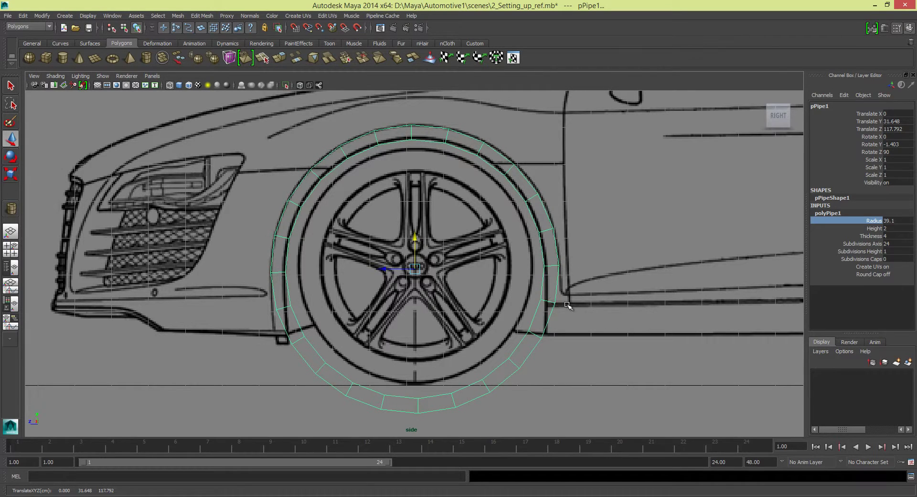
left_click(543, 306)
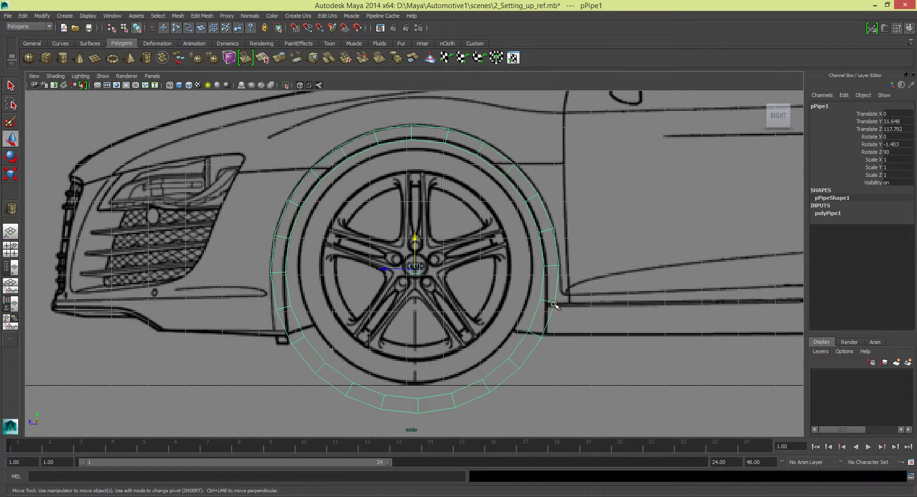
key("ctrl+z")
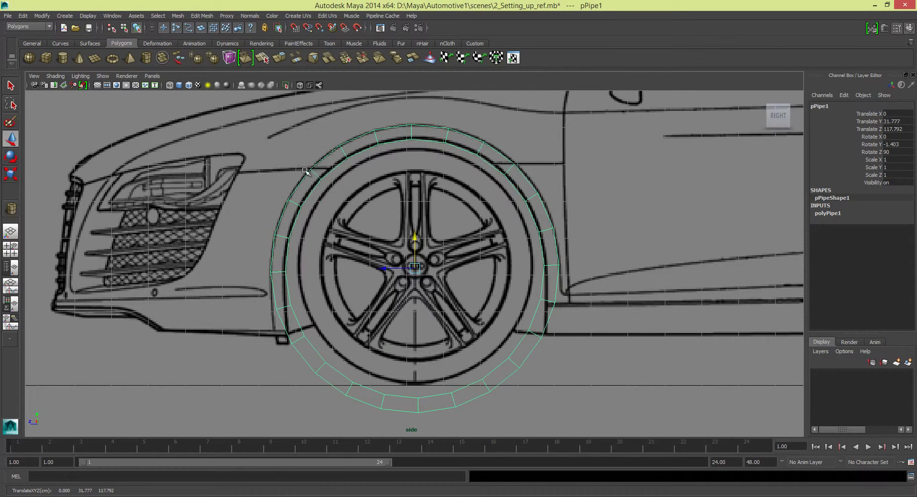
- Set the radius to 39.5 and show the perspective view with the ring selected
left_click(828, 213)
left_click(874, 220)
middle_click_drag(459, 221, 490, 221)
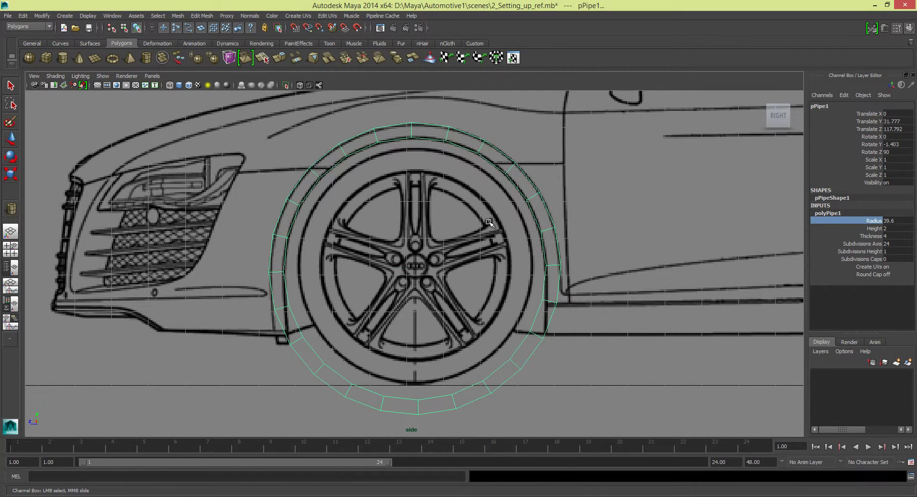
key("w")
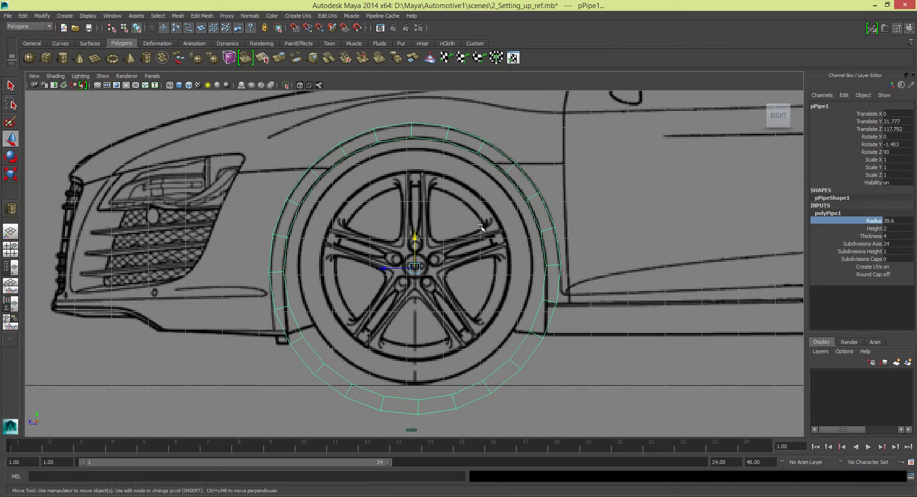
key("space")
key("space")
left_click(358, 286)
- Reduce the pipe's Height to make the ring a thin band
left_click(870, 236)
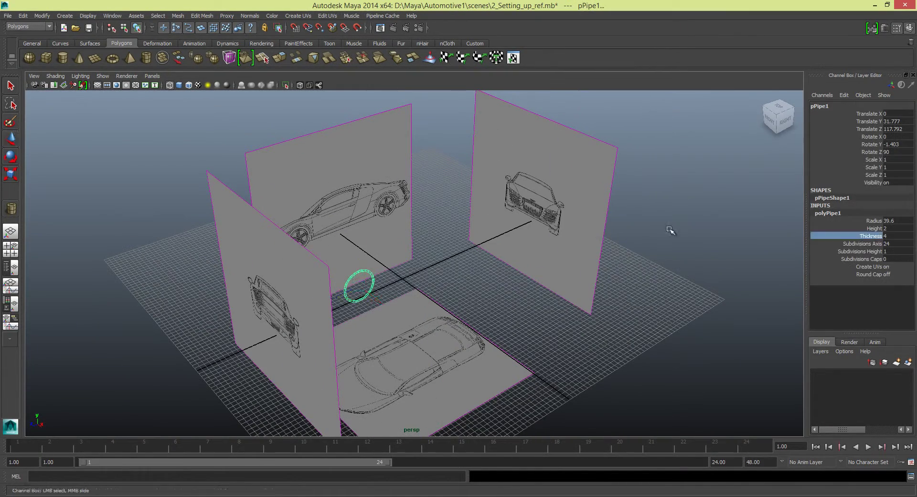
left_click(874, 228)
mouse_move(746, 262)
middle_mouse_down()
mouse_move(529, 250)
mouse_move(669, 250)
middle_mouse_up()
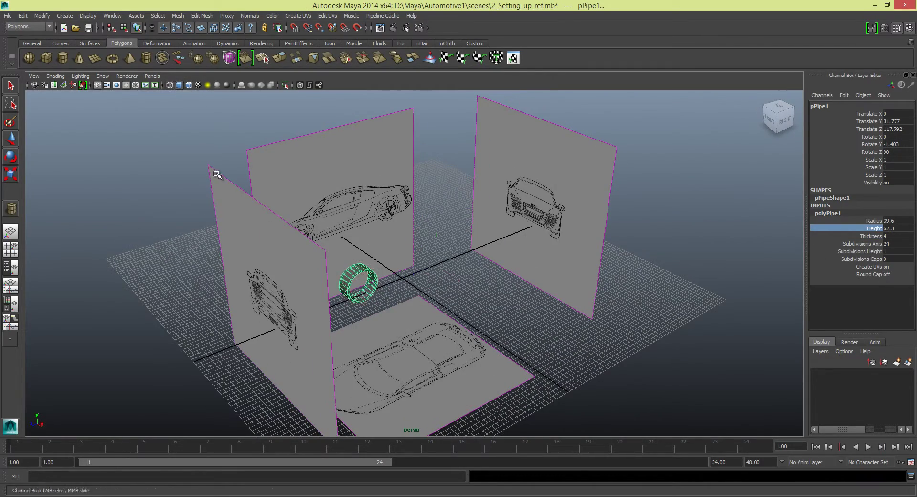
key("w")
mouse_move(216, 173)
left_mouse_down("alt")
mouse_move(424, 232)
mouse_move(418, 337)
mouse_move(306, 268)
mouse_move(430, 287)
left_mouse_up("alt")
scroll(425, 233, "up", 5)
left_click(425, 233)
- Center the pipe's pivot
left_click(138, 28)
key("F8")
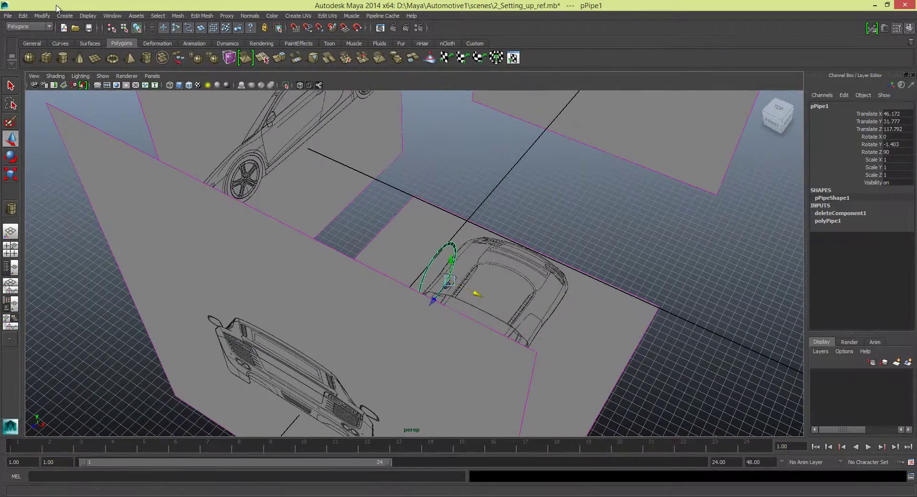
left_click(42, 15)
left_click(57, 38)
key("ctrl+z")
left_click(42, 16)
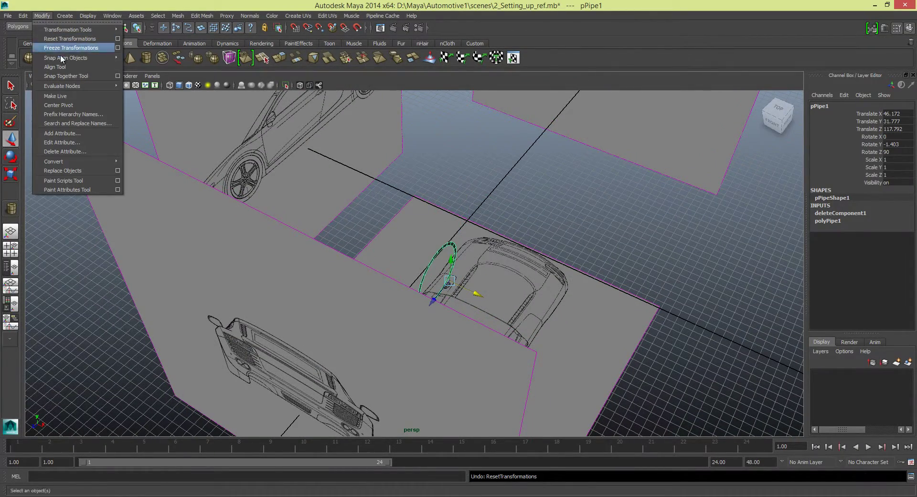
left_click(76, 105)
- Move the pipe along X to 107.947, aligned with the car's side in top and front views
mouse_move(467, 220)
left_mouse_down("alt")
mouse_move(439, 305)
mouse_move(430, 257)
mouse_move(414, 249)
mouse_move(413, 286)
left_mouse_up("alt")
key("space")
key("space")
scroll(420, 253, "up", 5)
key("space")
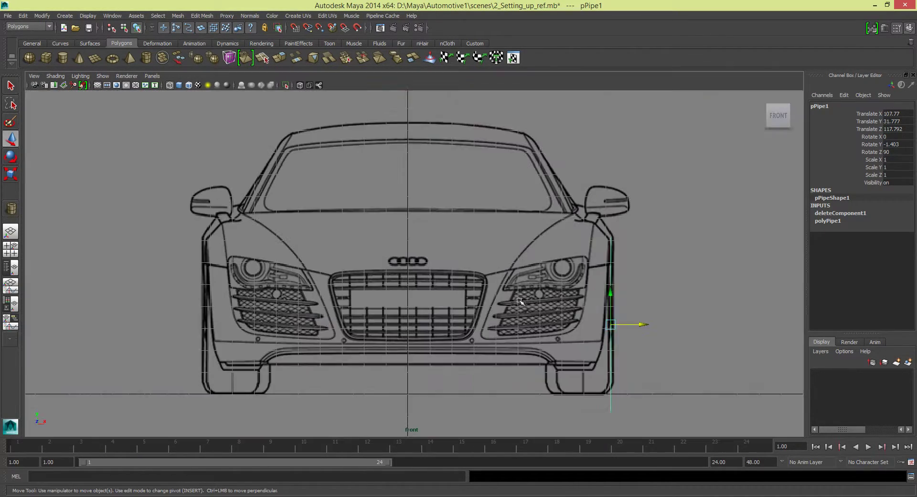
left_click_drag(644, 325, 646, 324)
key("space")
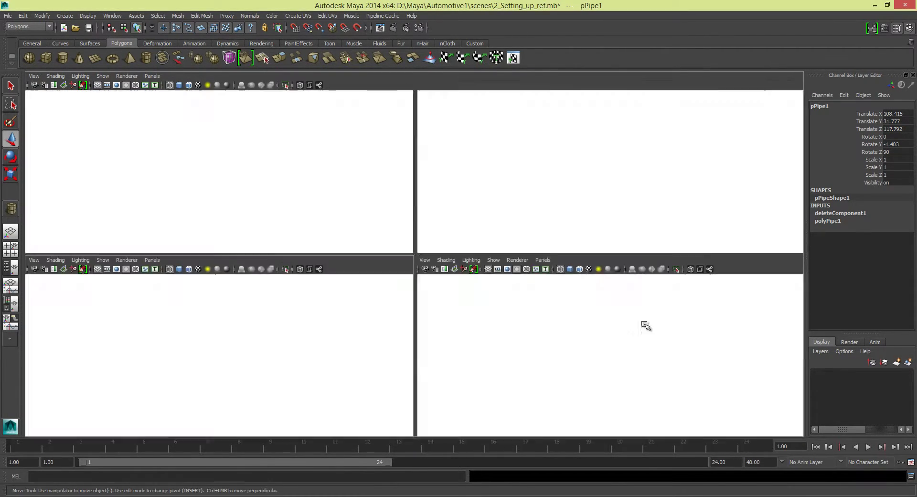
scroll(354, 191, "up", 3)
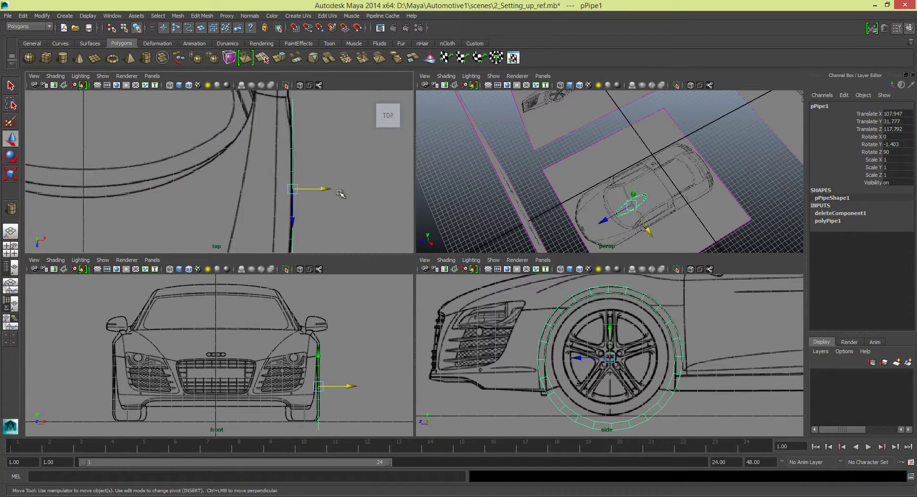
scroll(363, 196, "up", 2)
left_click_drag(374, 200, 370, 201)
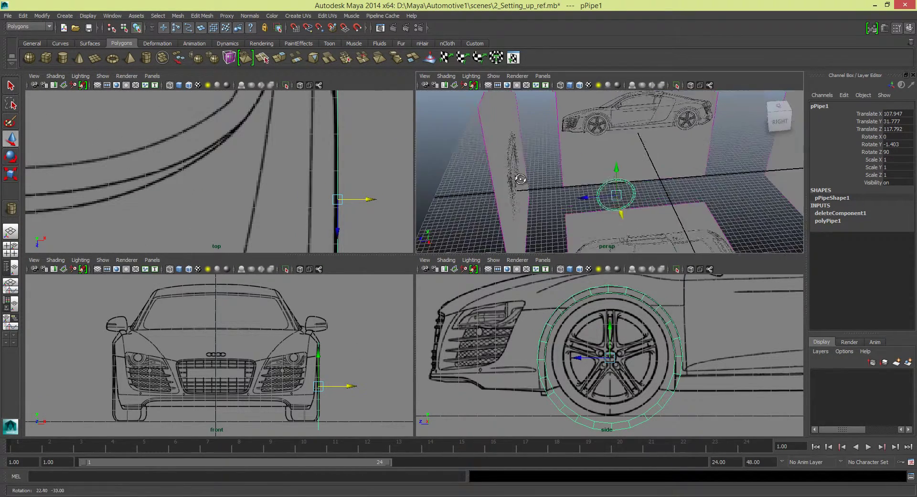
- Frame the ring in perspective, then return to the side view with the ring reselected
left_click_drag(619, 208, 587, 191, "alt")
key("f")
left_click(497, 399)
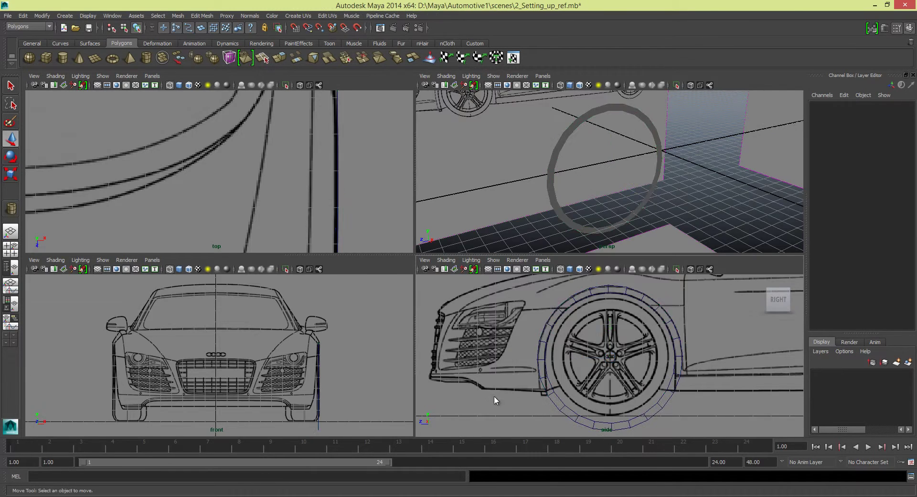
key("space")
middle_click_drag(547, 357, 557, 311, "alt")
left_click(327, 317)
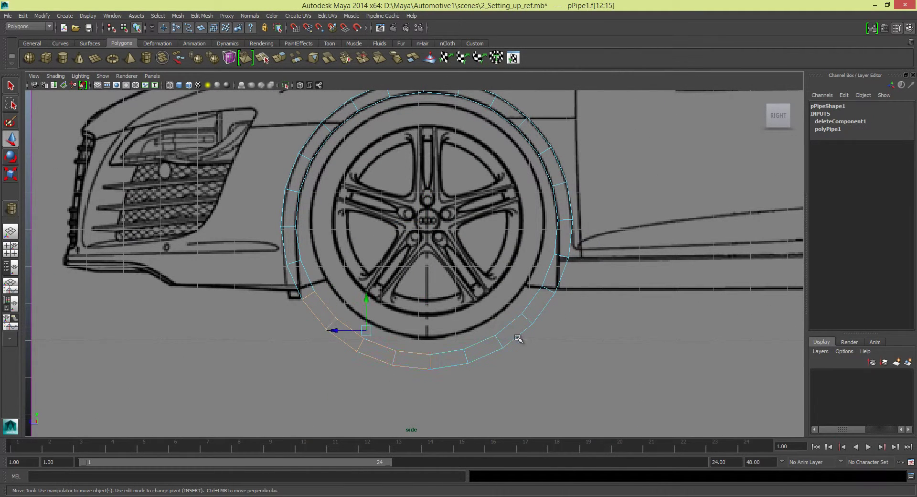
- Delete the ring's lower faces to leave an open arch
left_click(600, 295)
left_click_drag(543, 329, 451, 353)
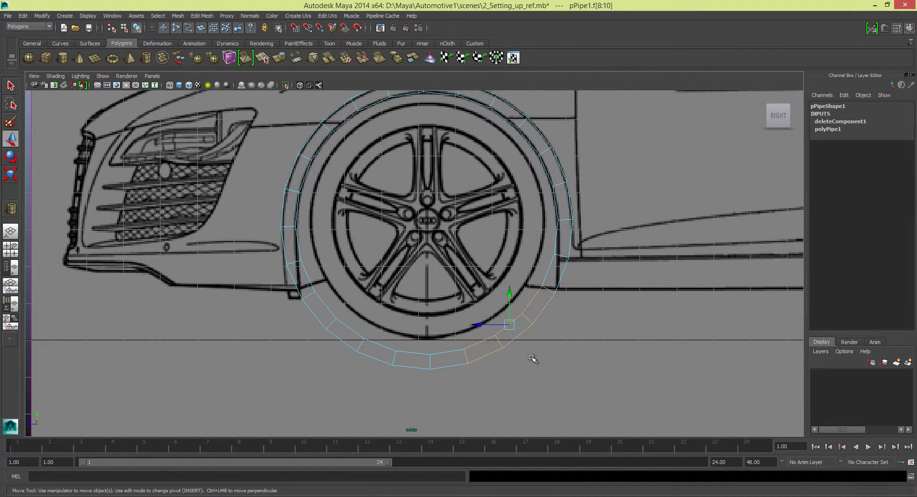
key("Delete")
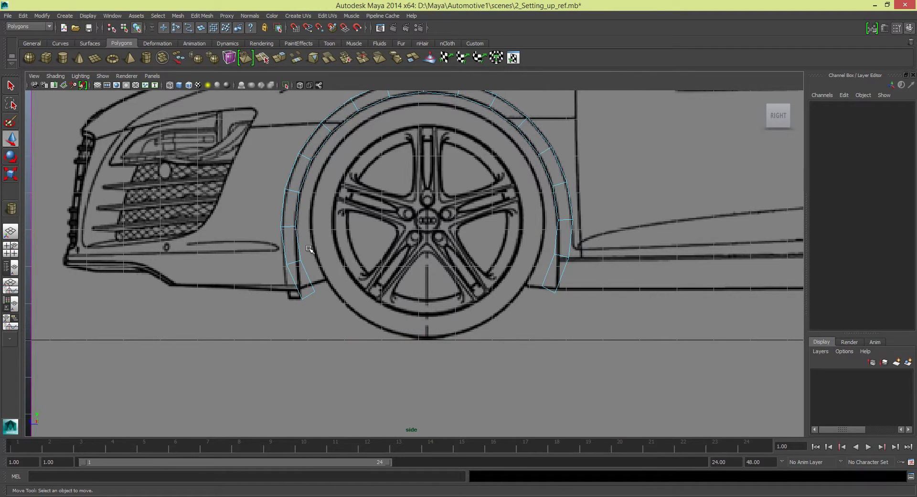
- Move the arch's front-end bottom vertices up onto the sill line
right_click_drag(315, 311, 306, 267)
scroll(302, 258, "up", 4)
middle_click_drag(302, 258, 449, 236, "alt")
left_click(439, 249)
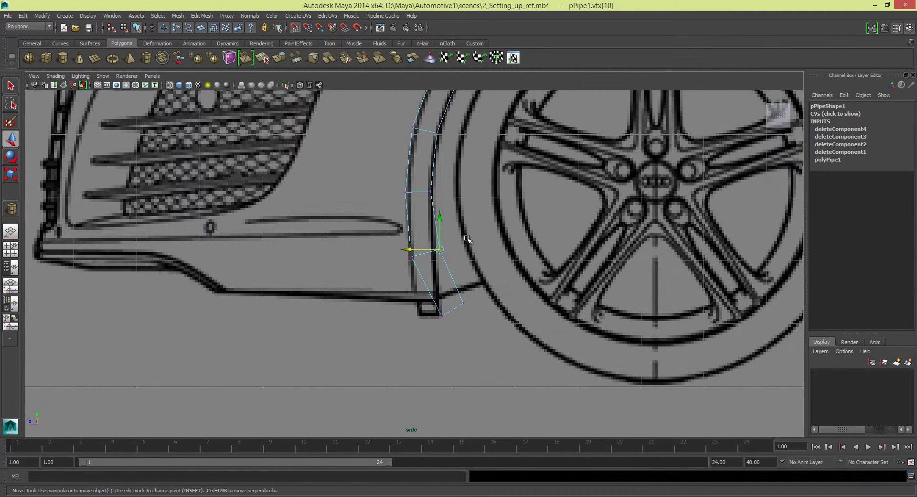
mouse_move(439, 249)
left_mouse_down()
mouse_move(452, 253)
mouse_move(448, 244)
mouse_move(444, 251)
left_mouse_up()
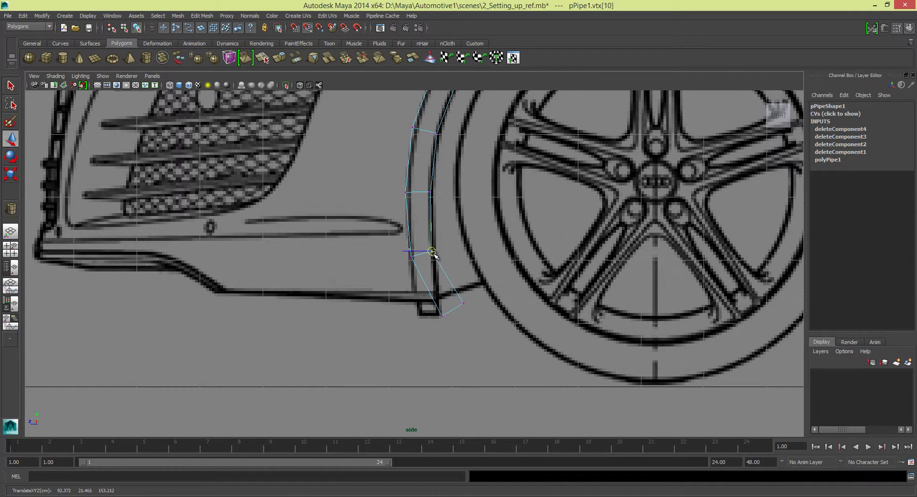
left_click(450, 313)
left_click_drag(442, 315, 412, 290)
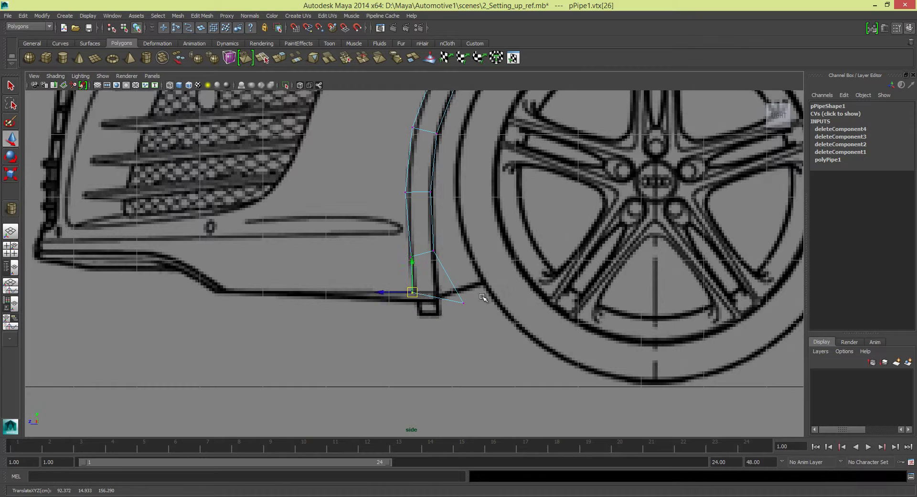
left_click(463, 303)
mouse_move(464, 302)
left_mouse_down()
mouse_move(438, 289)
mouse_move(414, 292)
left_mouse_up()
- Nudge the front-end vertices into line with the bumper
scroll(422, 277, "up", 1)
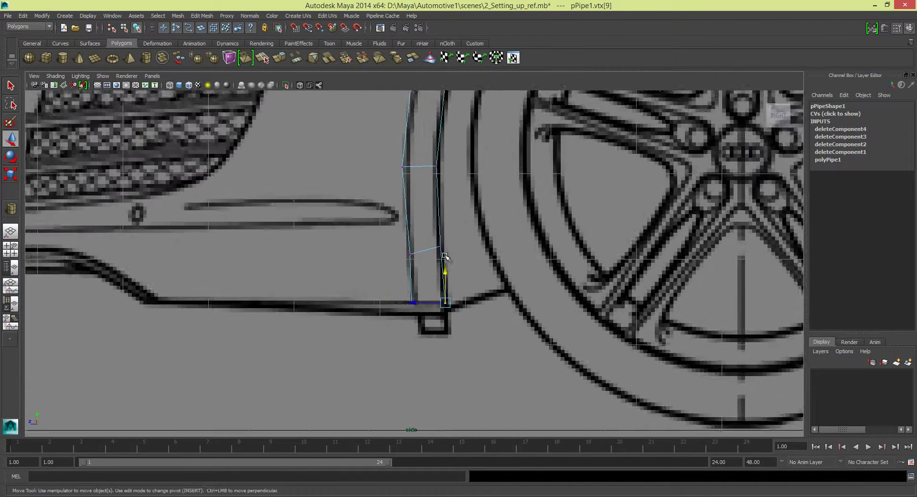
scroll(415, 267, "up", 1)
left_click(408, 254)
left_click(381, 256)
left_click(406, 256)
left_click_drag(405, 256, 403, 256)
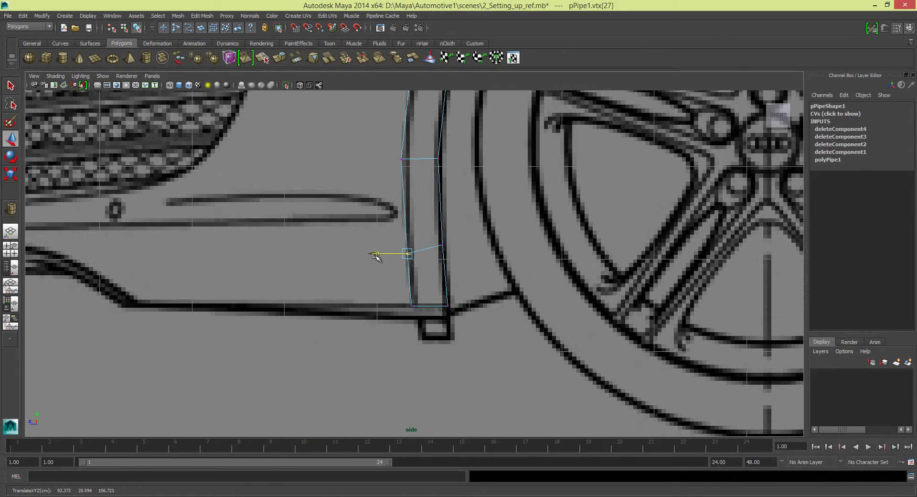
scroll(480, 276, "down", 2)
left_click(422, 275)
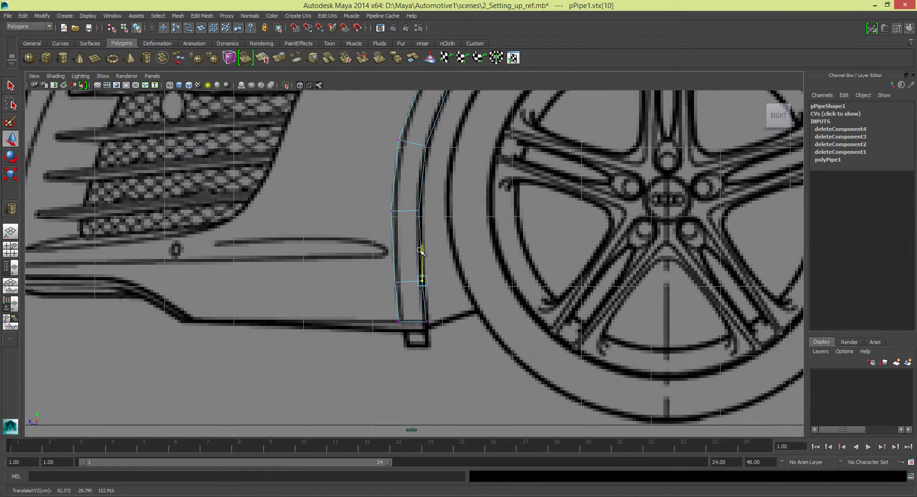
- Check the trimmed arch in the four-view layout and front view
key("space")
key("space")
scroll(454, 256, "up", 3)
key("space")
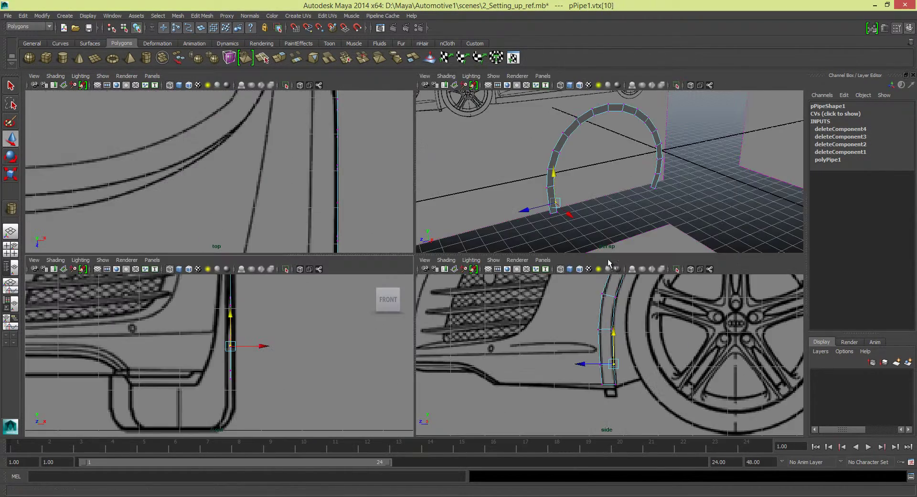
key("space")
scroll(403, 305, "up", 1)
scroll(352, 303, "up", 1)
scroll(446, 279, "up", 2)
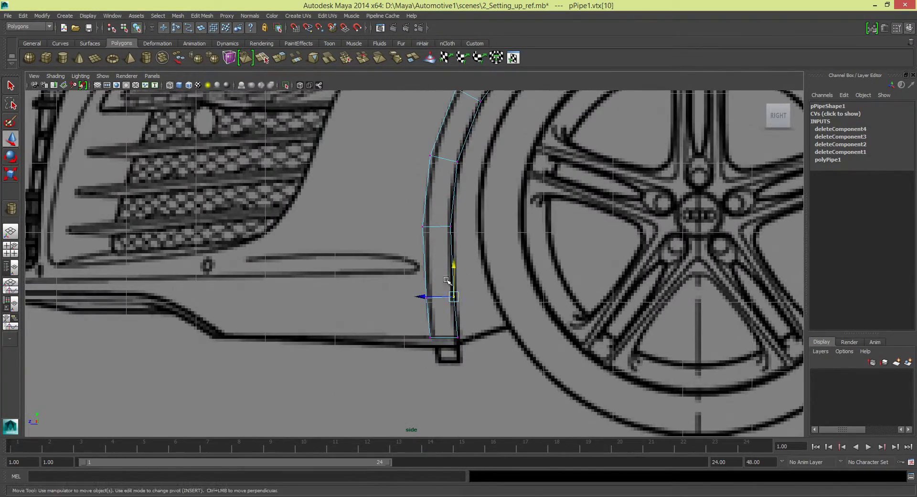
scroll(446, 279, "down", 1)
scroll(443, 285, "down", 1)
- Move the arch's rear-end bottom vertices along Z onto the sill line
left_click(479, 283)
middle_click_drag(598, 308, 413, 293, "alt")
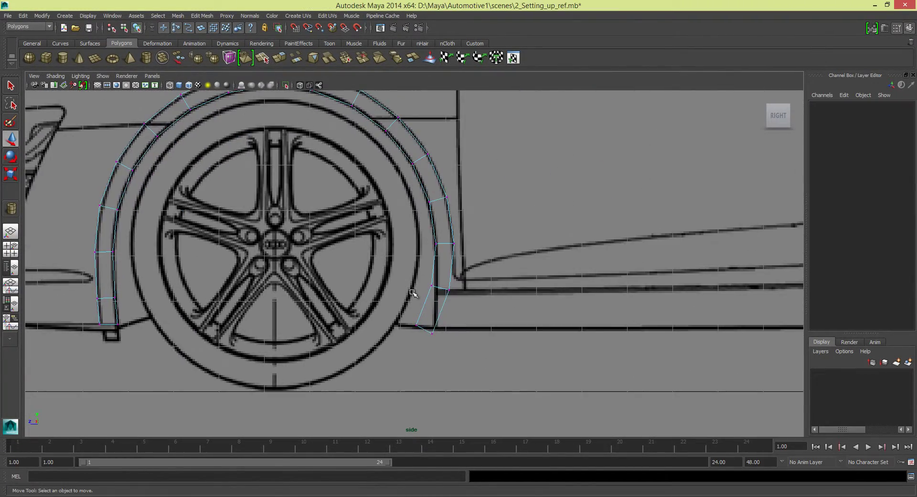
scroll(458, 294, "up", 2)
left_click_drag(457, 295, 401, 267)
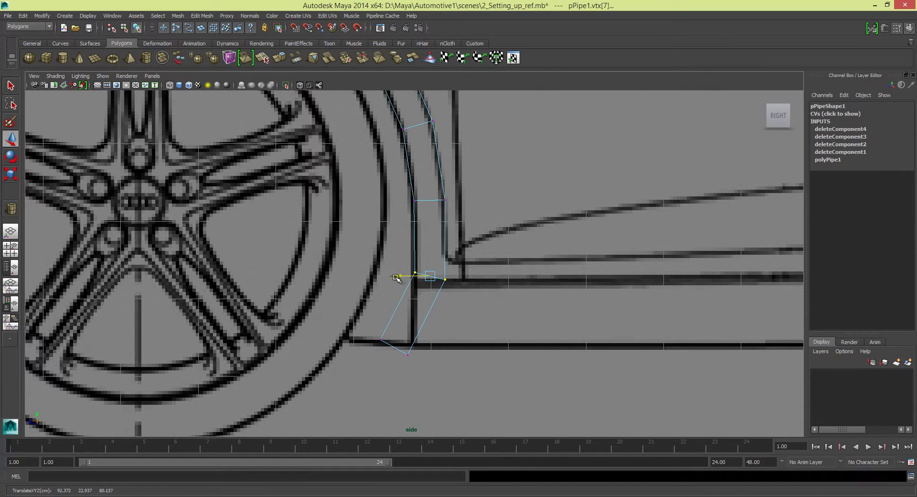
left_click(415, 274)
mouse_move(444, 296)
left_mouse_down()
mouse_move(372, 363)
mouse_move(399, 344)
left_mouse_up()
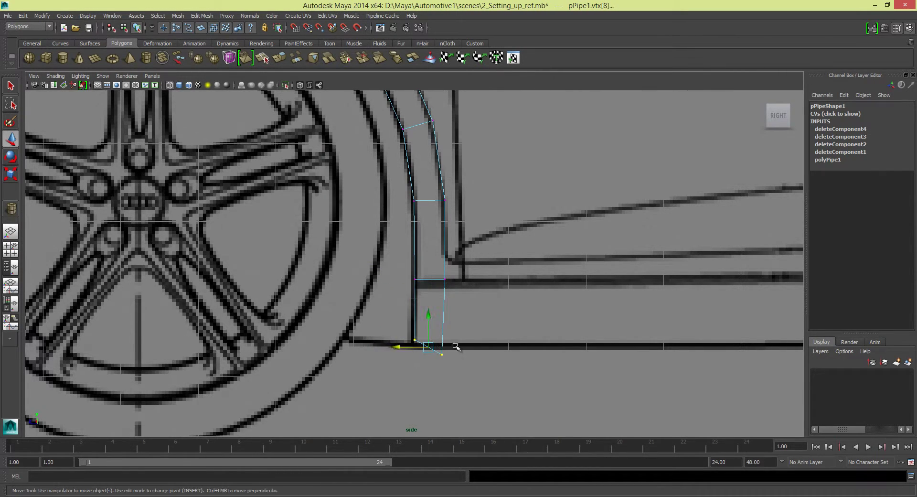
left_click_drag(455, 347, 417, 359)
left_click(415, 340)
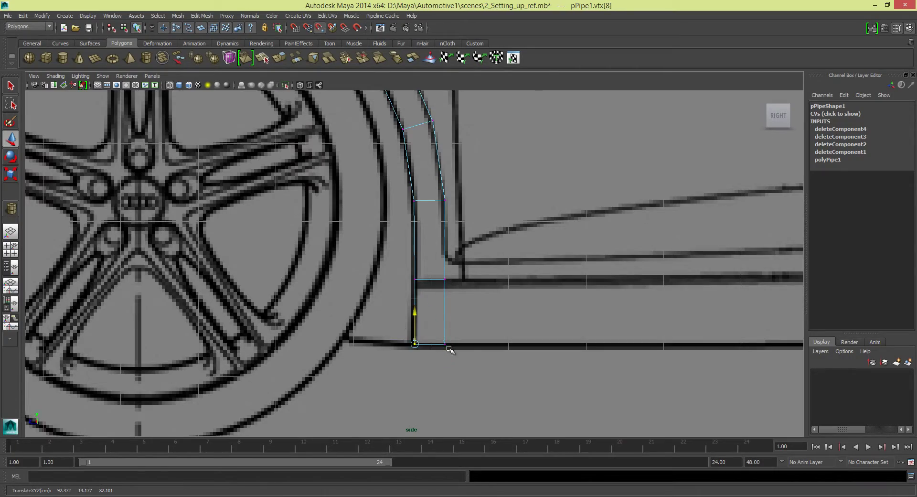
- Check the arch in the front and top views, then bring up the Firefox reference photos
key("space")
key("space")
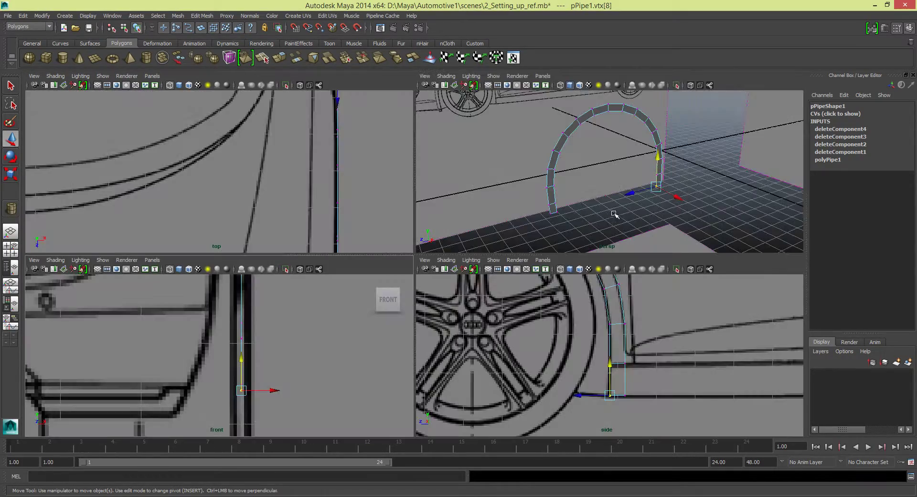
key("space")
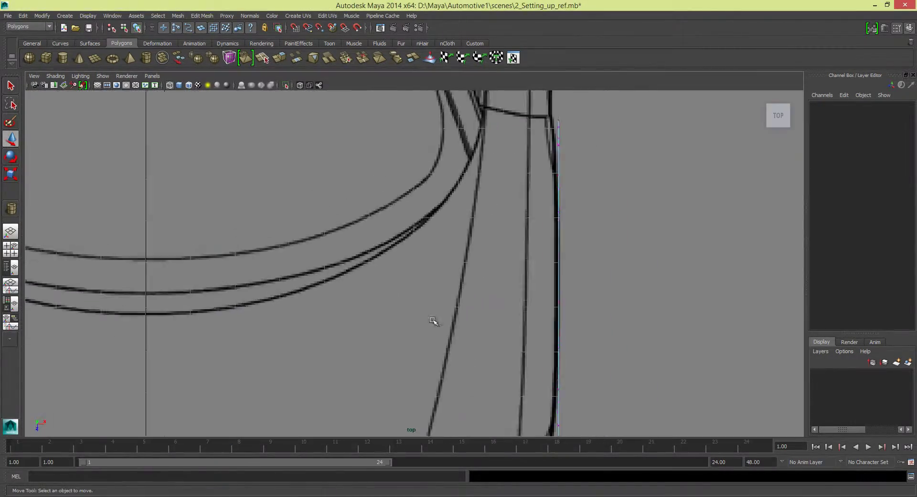
key("space")
key("space")
scroll(385, 292, "down", 3)
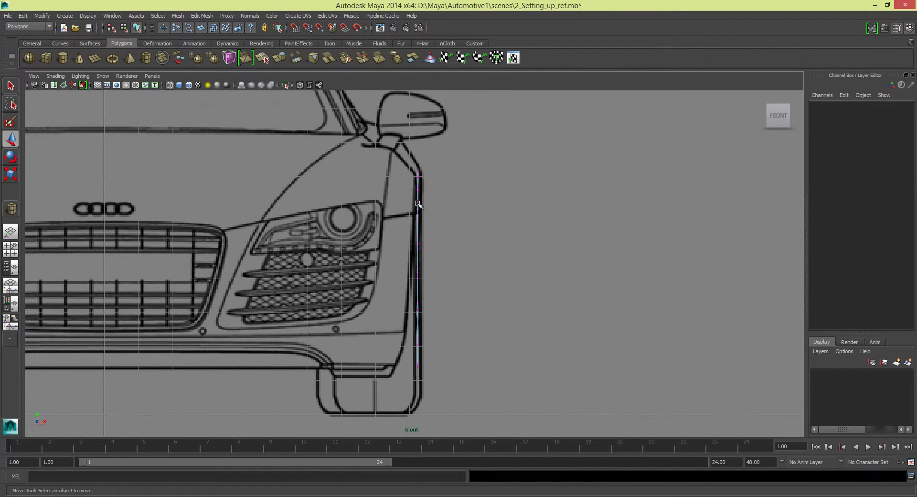
key("alt+Tab")
left_click(276, 83)
- Browse the Audi R8 rear reference photos, including audi-r8-v8-rear.jpg, then return to Maya
left_click(374, 83)
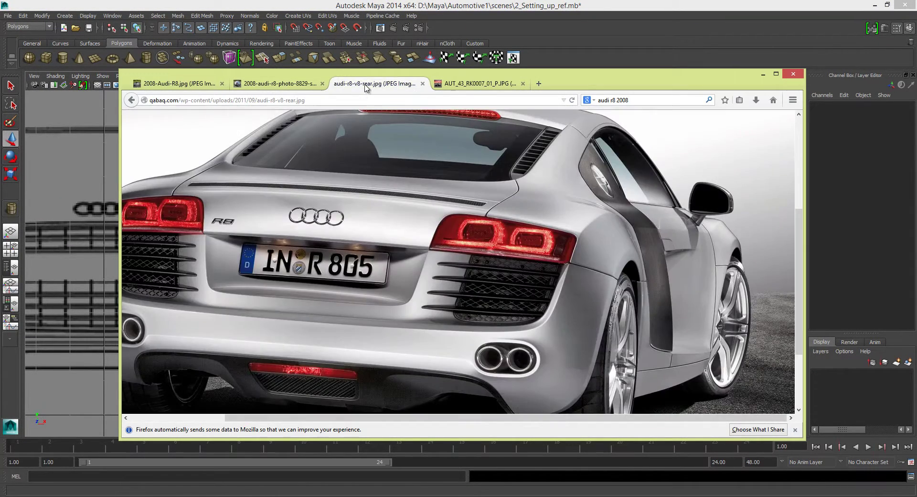
left_click(470, 85)
left_click(400, 84)
left_click(242, 83)
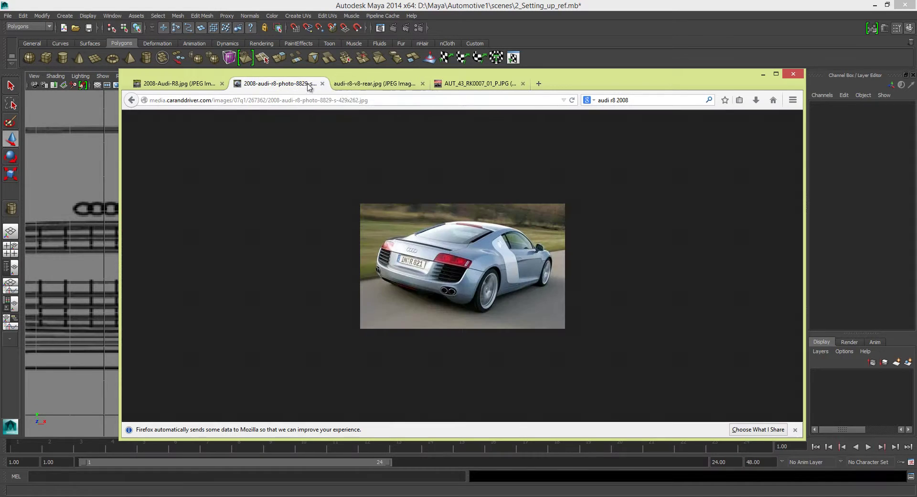
left_click(363, 83)
scroll(613, 243, "down", 2)
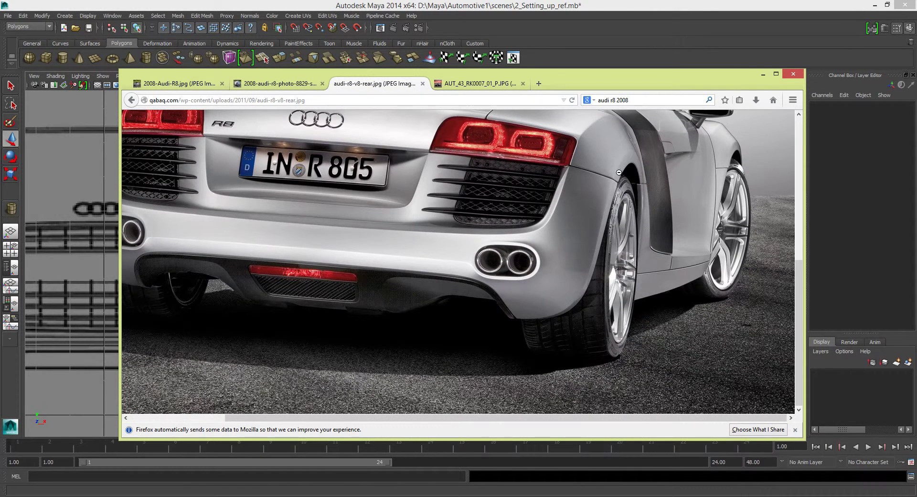
key("ctrl+shift+Tab")
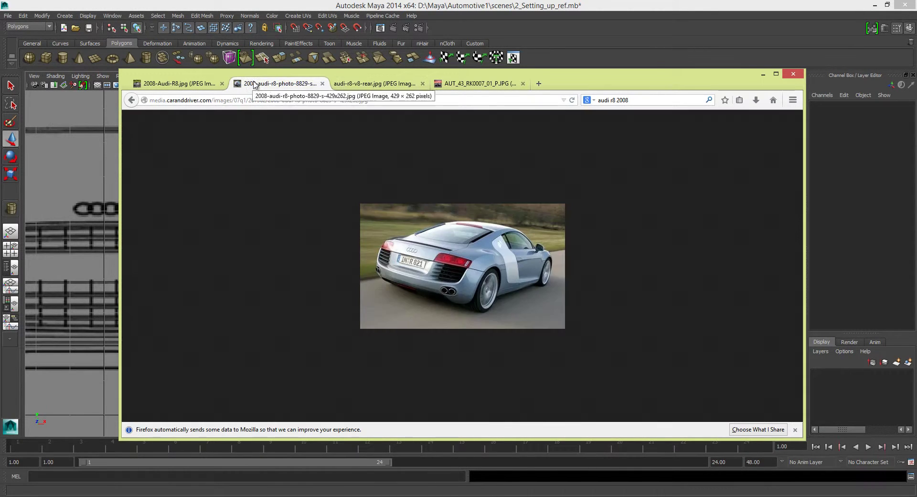
key("ctrl+shift+Tab")
key("alt+Tab")
- In the front view, pull the first arch vertex sideways toward the fender
key("space")
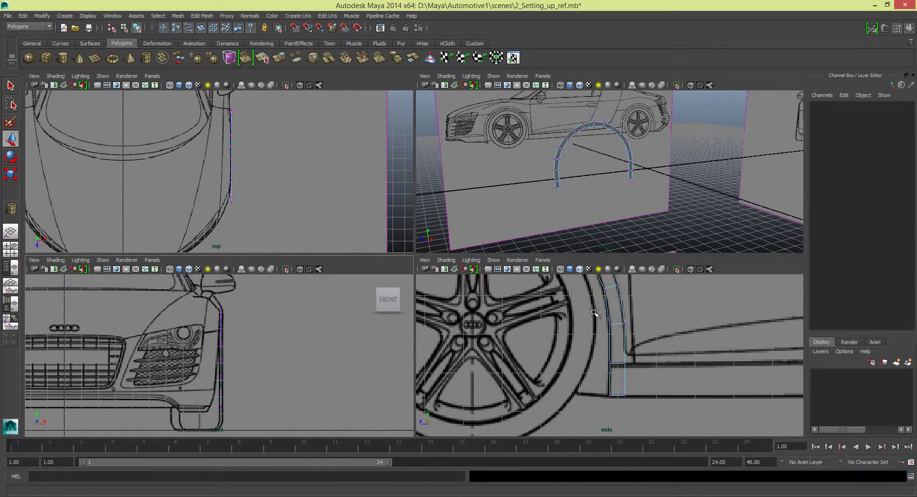
left_click_drag(537, 320, 481, 345)
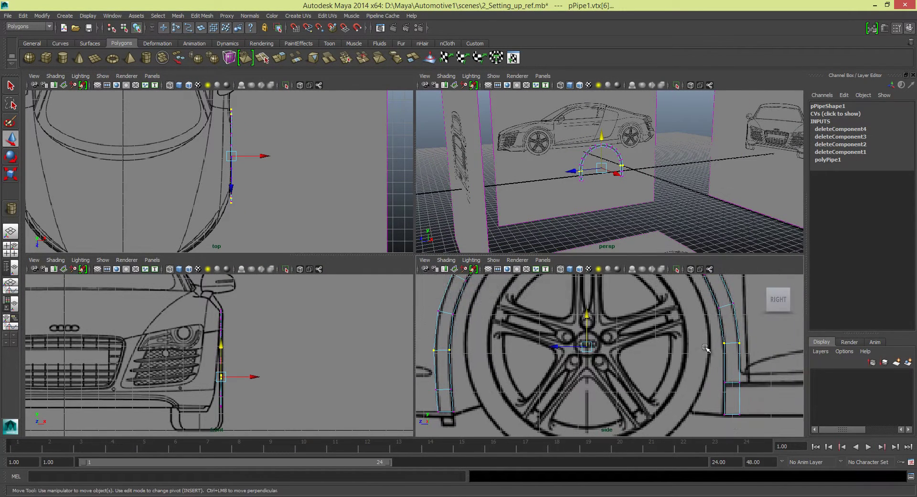
middle_click_drag(653, 330, 576, 347, "alt")
left_click(731, 351)
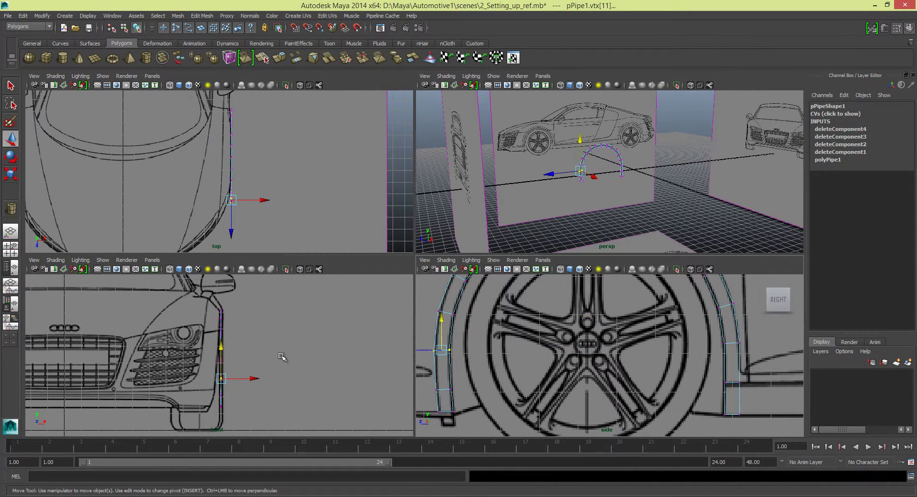
key("space")
left_click_drag(445, 311, 449, 312)
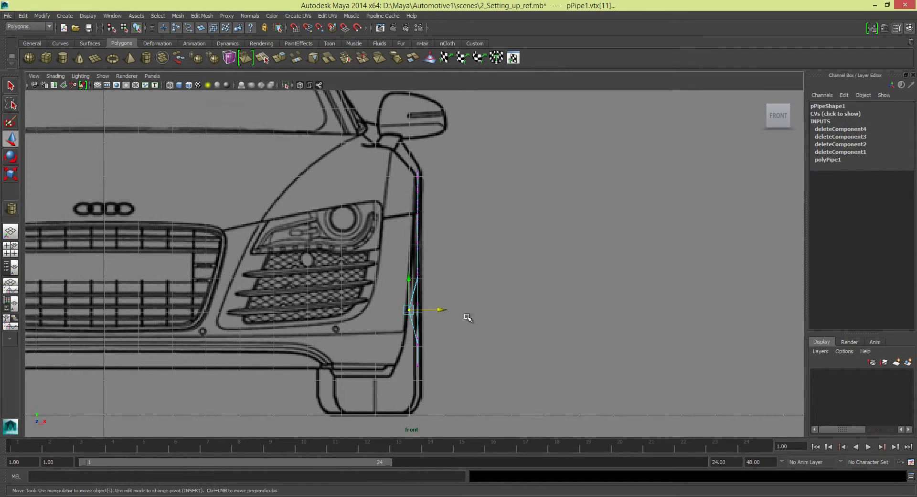
key("space")
- Line up the next two lower arch vertices with the fender edge in the front blueprint
middle_click_drag(597, 363, 697, 363, "alt")
left_click_drag(205, 353, 266, 368)
scroll(253, 329, "up", 5)
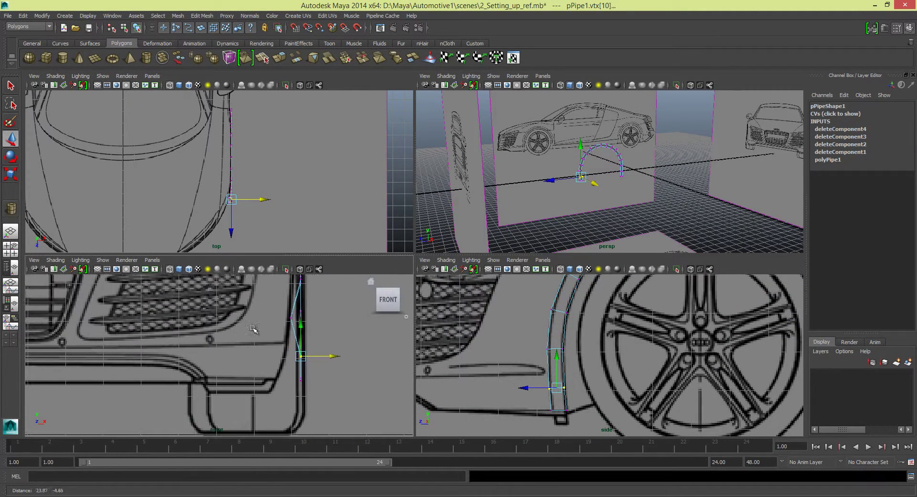
middle_click_drag(327, 382, 325, 363, "alt")
left_click_drag(265, 347, 313, 381)
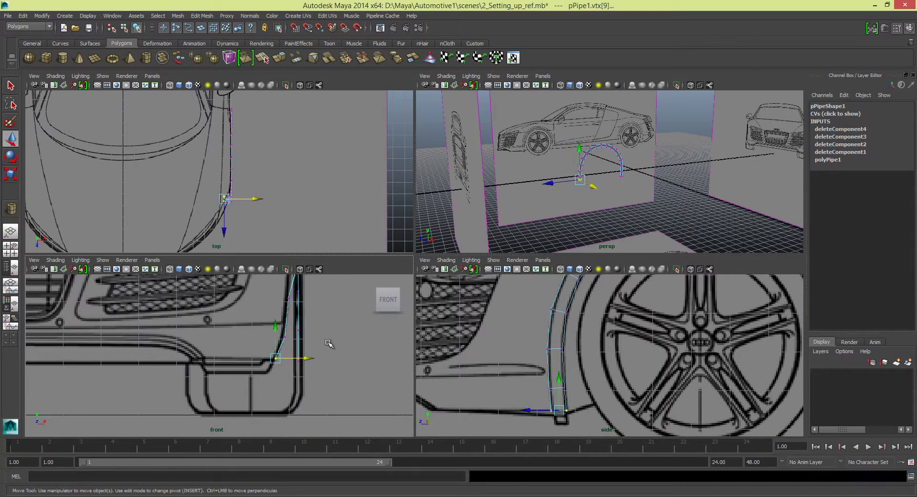
scroll(328, 343, "up", 4)
- Move a higher arch vertex so it matches the fender curve
left_click_drag(327, 332, 308, 318)
middle_click_drag(335, 310, 324, 358, "alt")
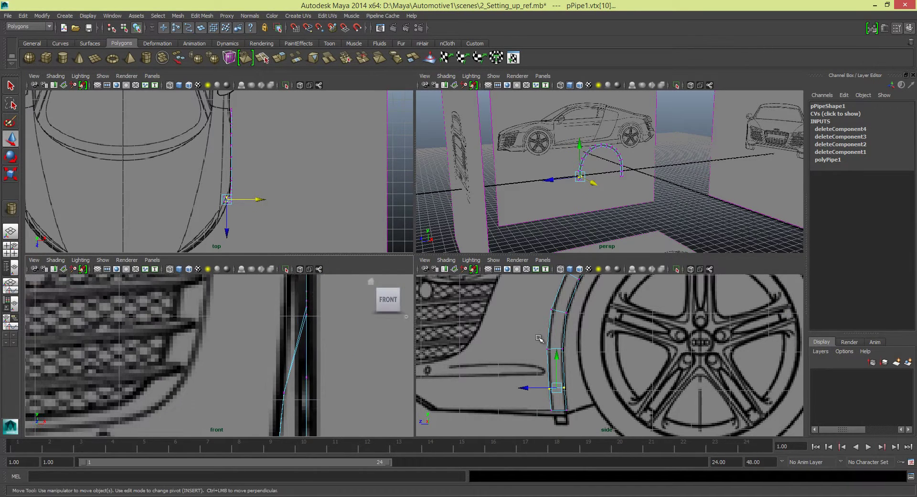
middle_click_drag(526, 353, 528, 391, "alt")
scroll(337, 311, "down", 2)
scroll(362, 335, "down", 2)
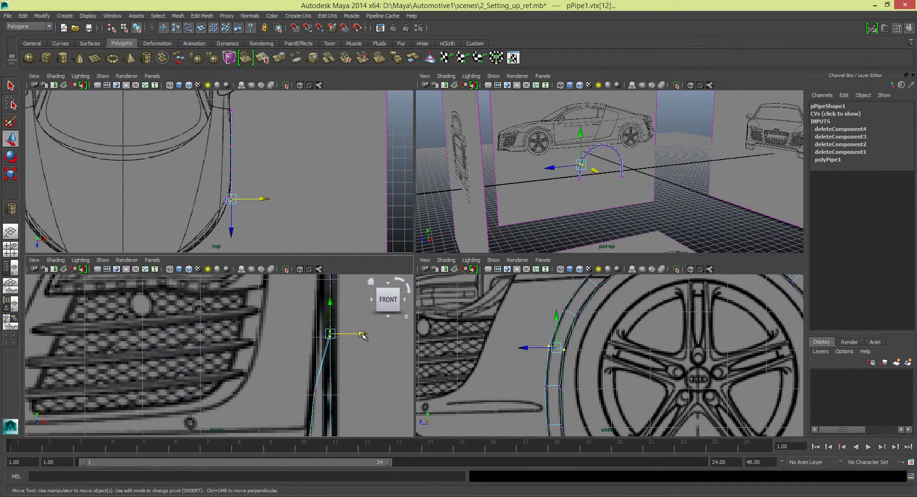
middle_click_drag(351, 337, 349, 363, "alt")
- Push the remaining arch vertices onto the fender line and maximize the perspective view
middle_click_drag(597, 335, 602, 382, "alt")
left_click_drag(325, 354, 300, 332)
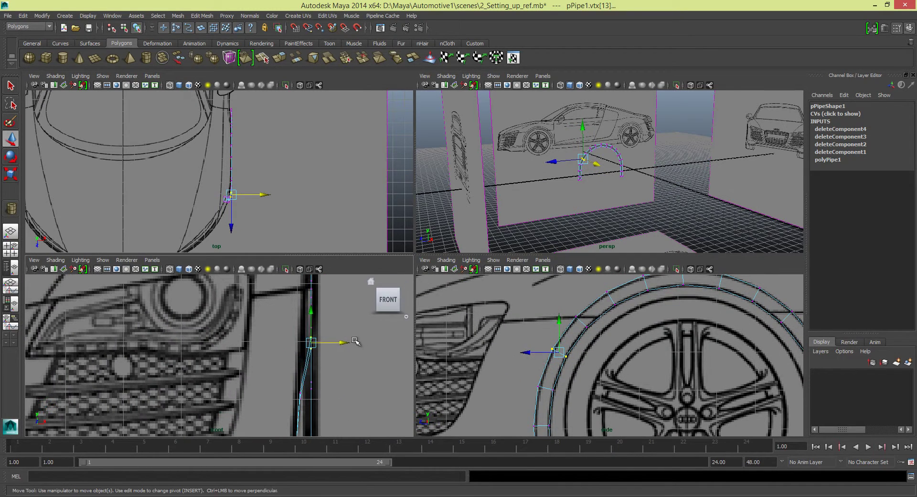
left_click_drag(330, 378, 296, 406)
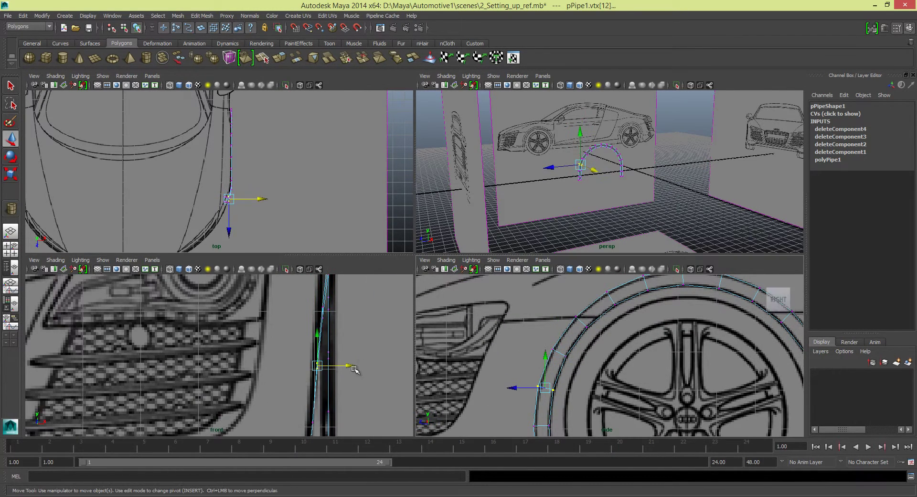
middle_click_drag(349, 371, 347, 295, "alt")
middle_click_drag(621, 363, 547, 315, "alt")
left_click_drag(324, 301, 291, 330)
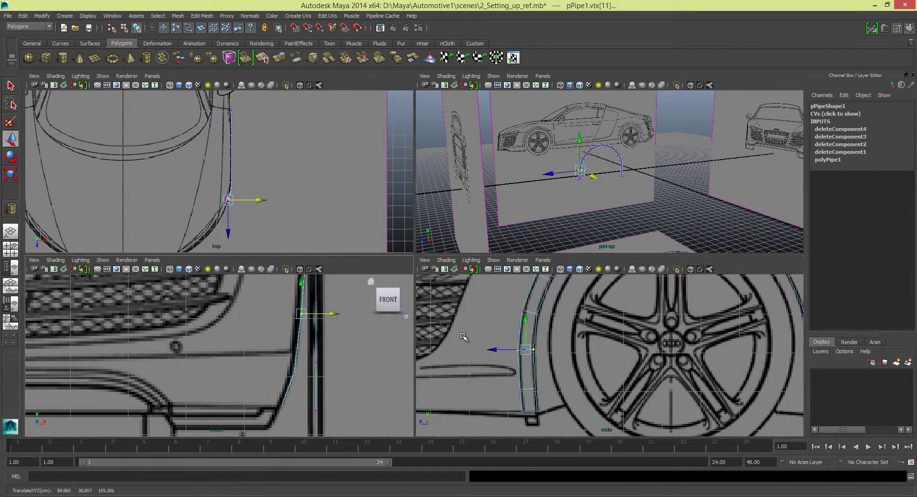
key("space")
left_click(102, 75)
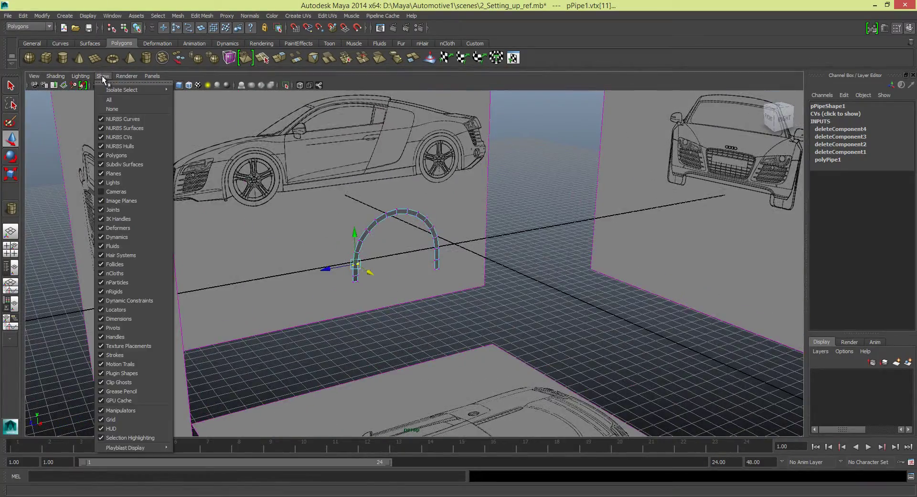
left_click(120, 164)
mouse_move(323, 248)
left_mouse_down("alt")
mouse_move(501, 221)
mouse_move(490, 233)
mouse_move(298, 224)
left_mouse_up("alt")
left_click(485, 231)
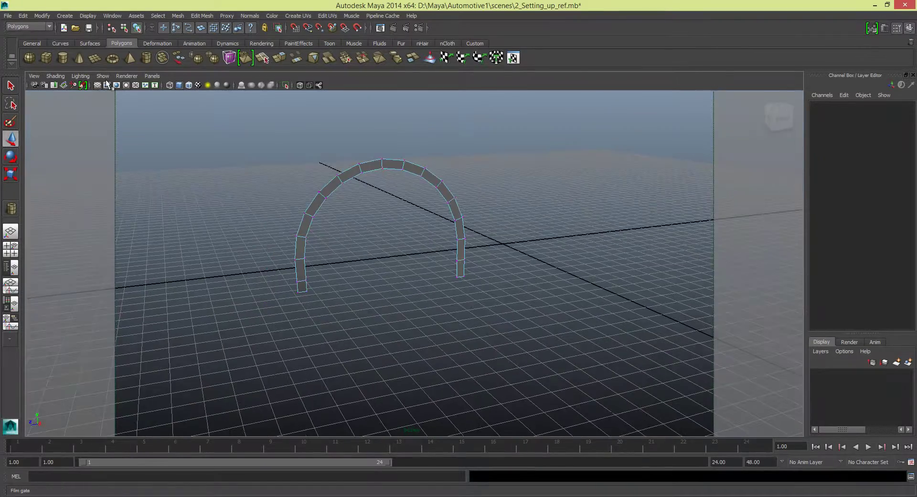
left_click(103, 76)
left_click(114, 200)
key("space")
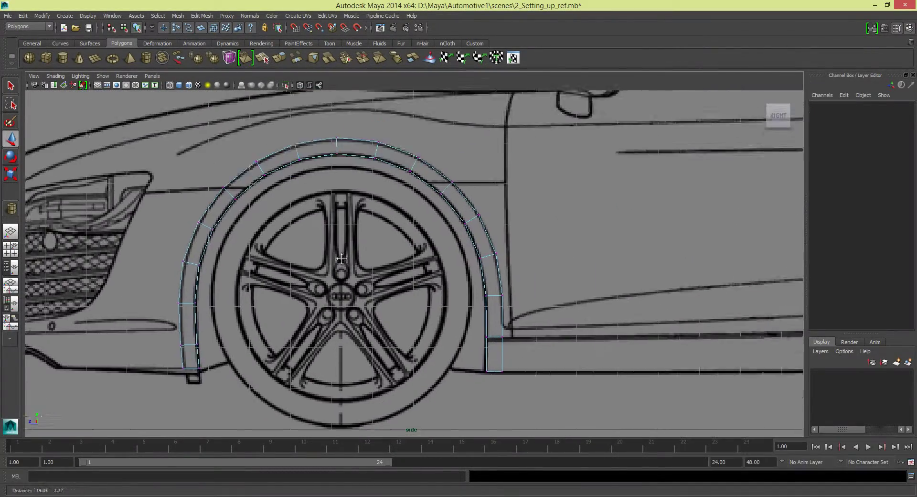
key("F8")
key("w")
middle_click_drag(511, 315, 375, 307, "alt")
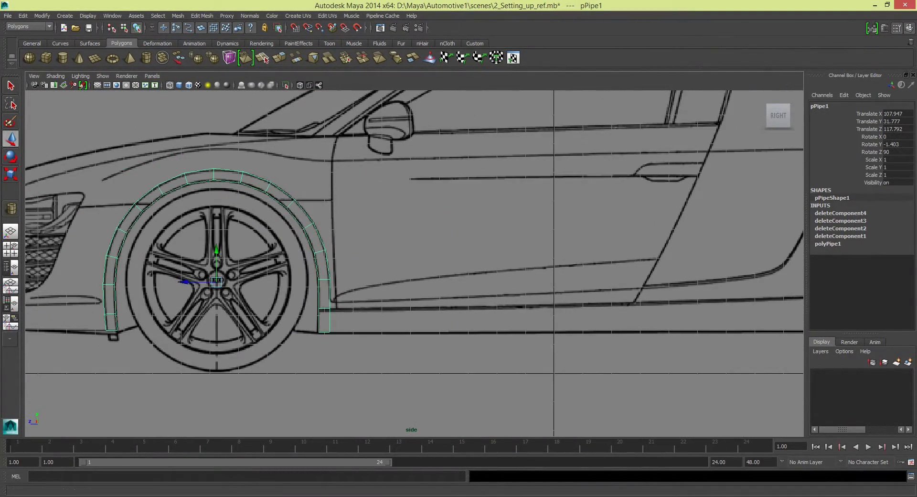
key("alt+Tab")
left_click(289, 85)
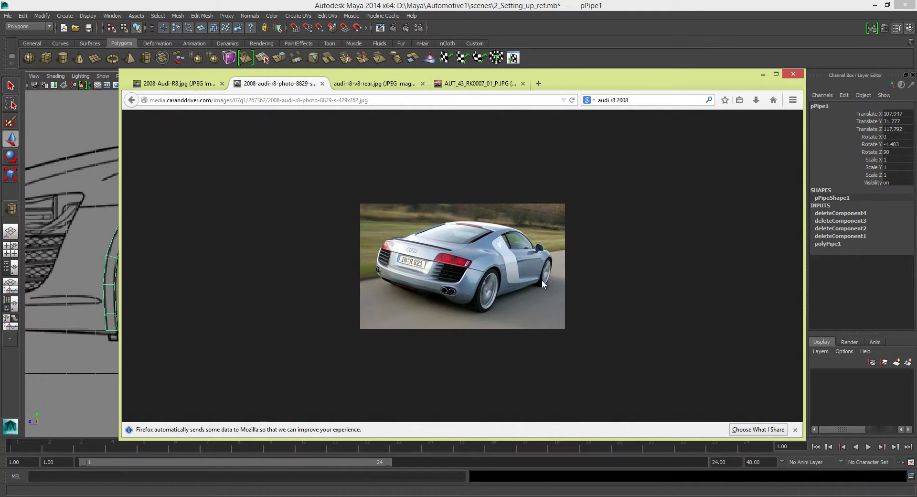
left_click(370, 84)
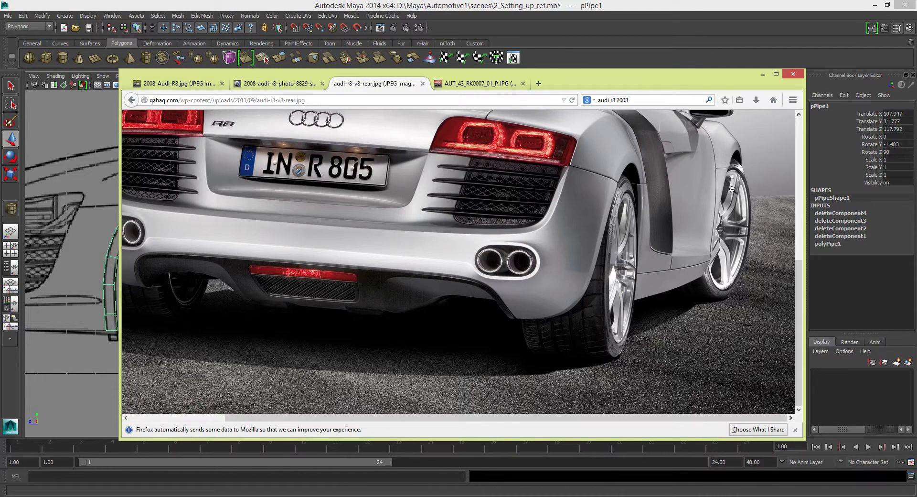
left_click(477, 84)
left_click(763, 74)
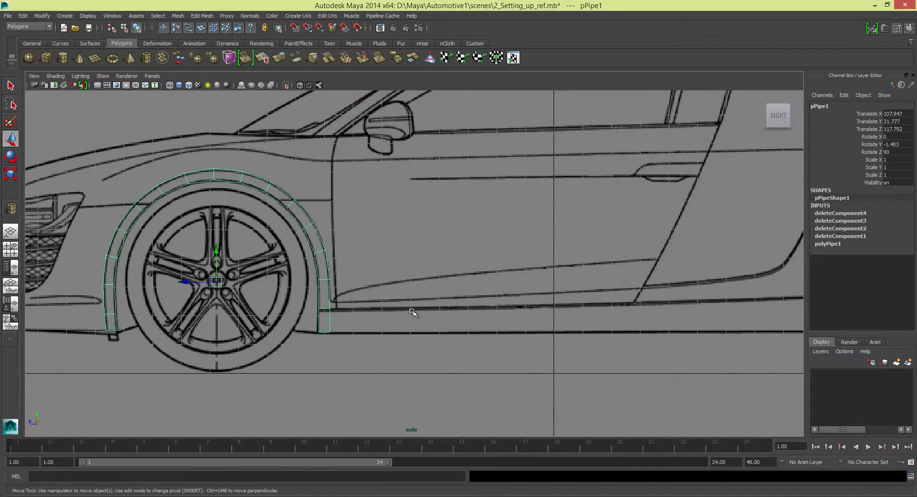
right_click_drag(325, 298, 324, 280)
key("space")
key("space")
- Shift a front-arch vertex sideways to bend the pipe end
left_click_drag(573, 194, 532, 266, "alt")
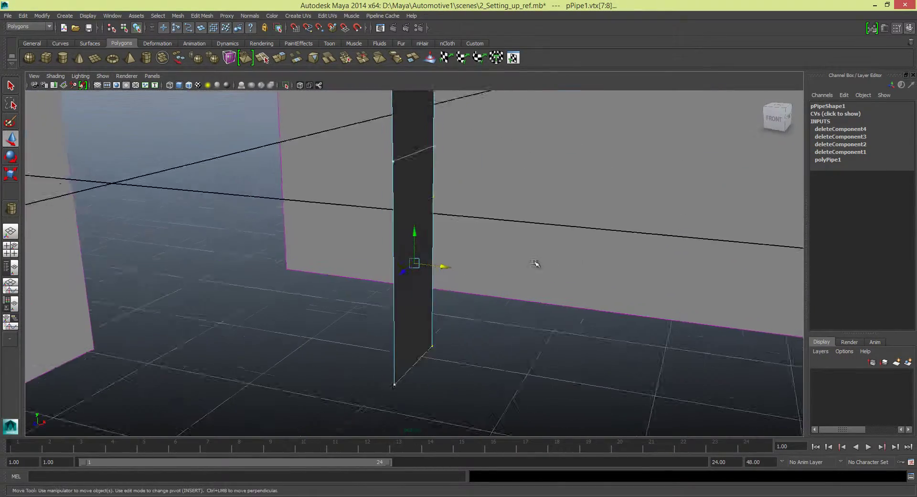
left_click_drag(440, 265, 444, 266)
mouse_move(447, 320)
left_mouse_down()
mouse_move(462, 303)
mouse_move(383, 277)
mouse_move(377, 228)
mouse_move(579, 245)
left_mouse_up()
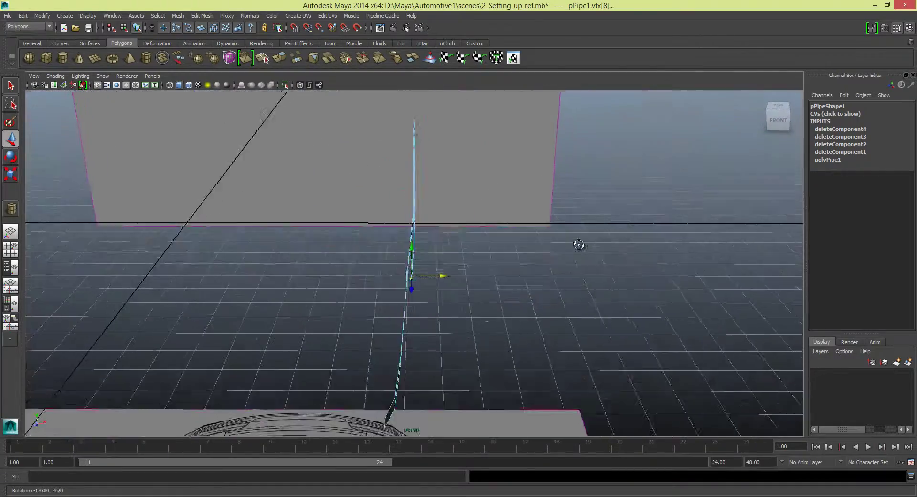
left_click(403, 245)
- In the side view, duplicate the whole front arch as pPipe2 and slide it along Z over the rear wheel
key("F8")
key("space")
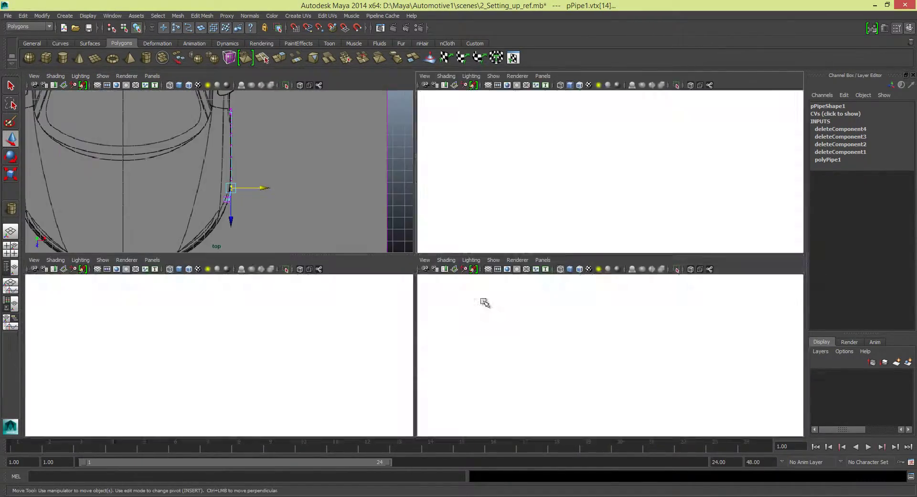
key("space")
scroll(317, 220, "down", 5)
scroll(318, 220, "down", 1)
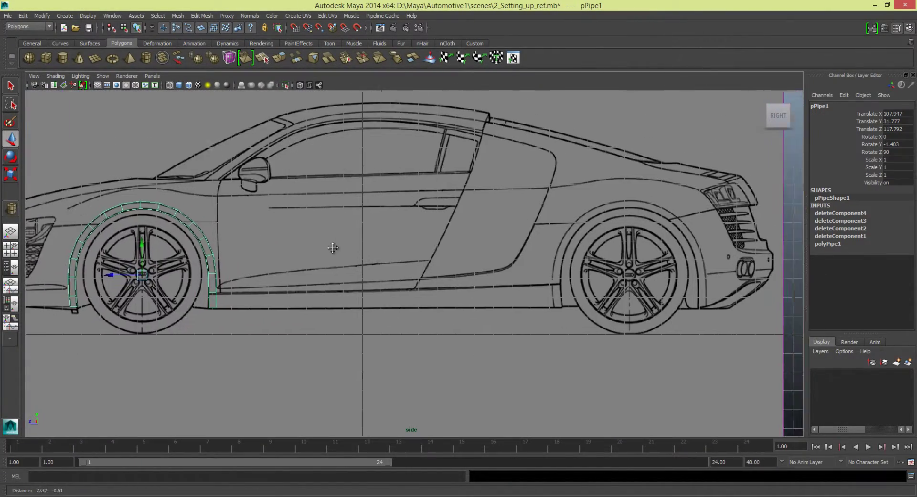
left_click_drag(96, 290, 214, 290)
key("ctrl+z")
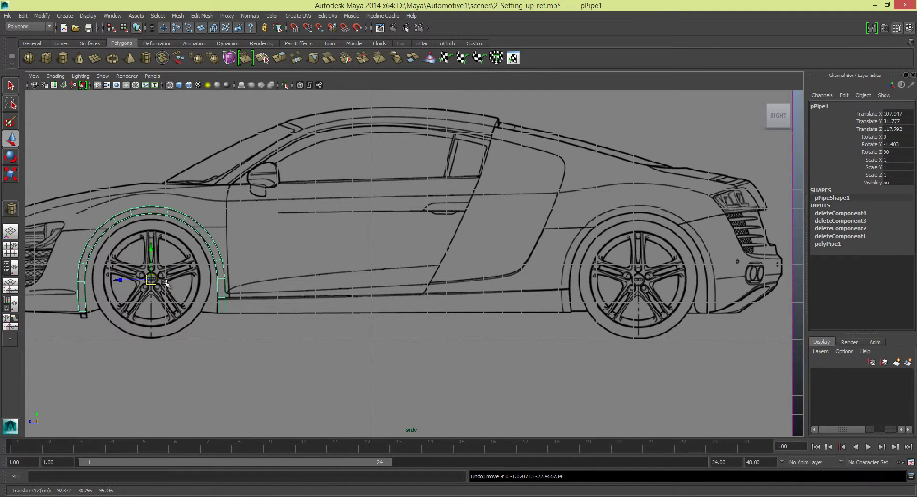
key("ctrl+d")
left_click_drag(116, 280, 599, 282)
- Scale the rear arch to 1.03 in Z and nudge it into place over the rear wheel
left_click(10, 173)
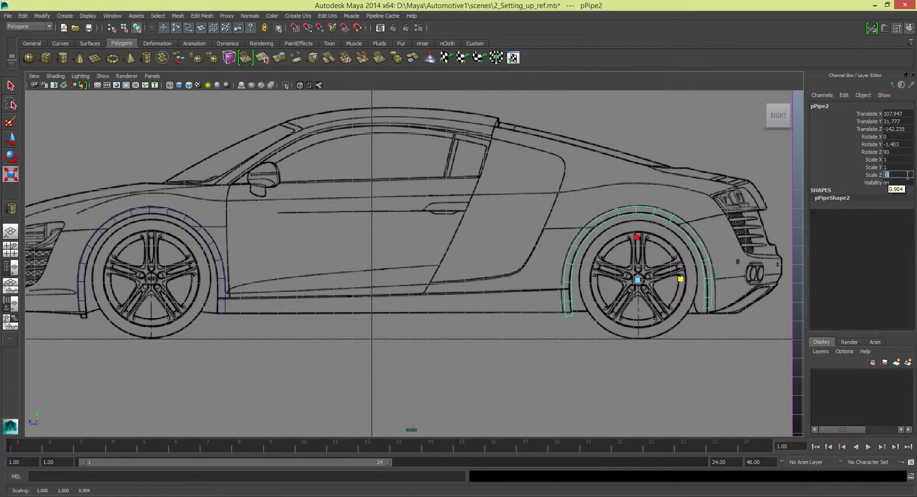
scroll(556, 266, "up", 3)
scroll(525, 248, "up", 2)
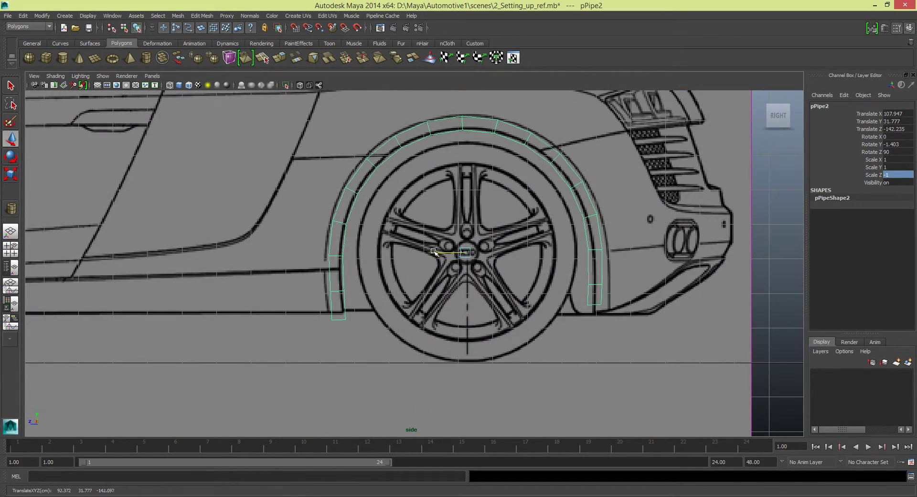
left_click_drag(592, 215, 563, 214)
scroll(564, 214, "up", 2)
scroll(426, 234, "down", 5)
scroll(304, 261, "up", 4)
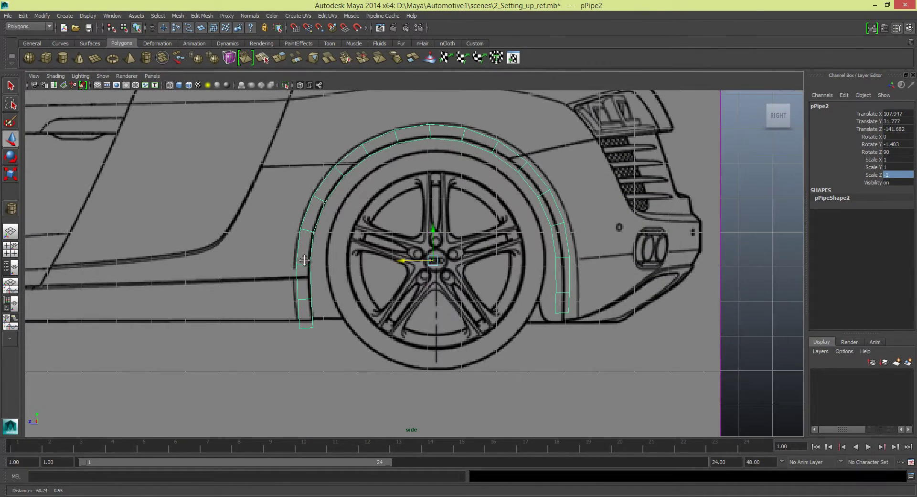
left_click_drag(432, 260, 429, 261)
mouse_move(332, 252)
middle_mouse_down("alt")
mouse_move(563, 237)
mouse_move(344, 268)
middle_mouse_up("alt")
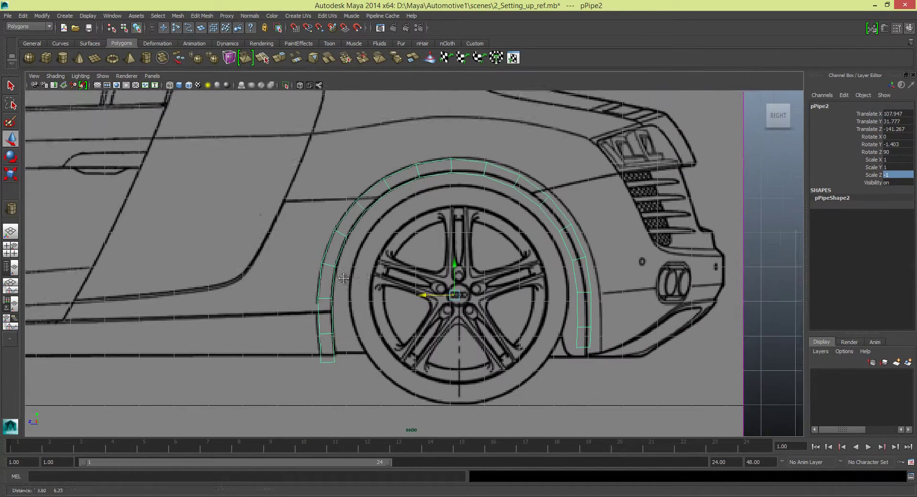
left_click_drag(380, 258, 380, 256)
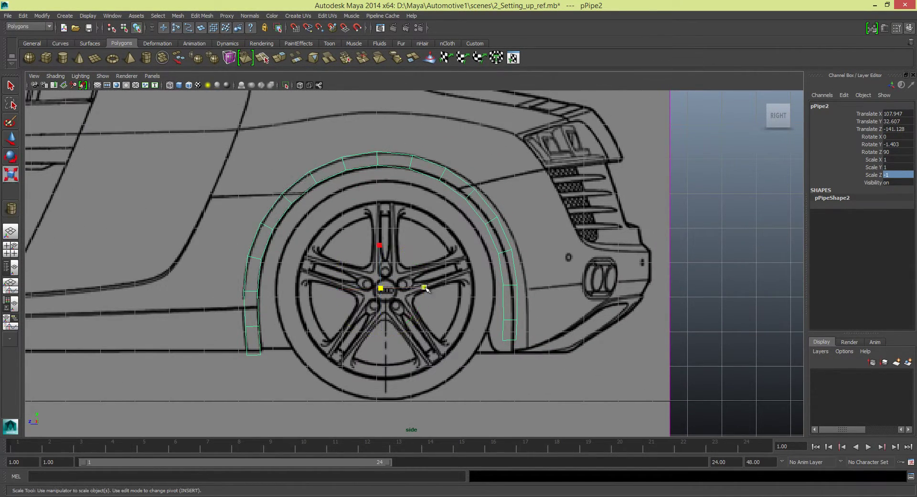
mouse_move(425, 288)
left_mouse_down()
mouse_move(384, 289)
mouse_move(426, 289)
left_mouse_up()
key("w")
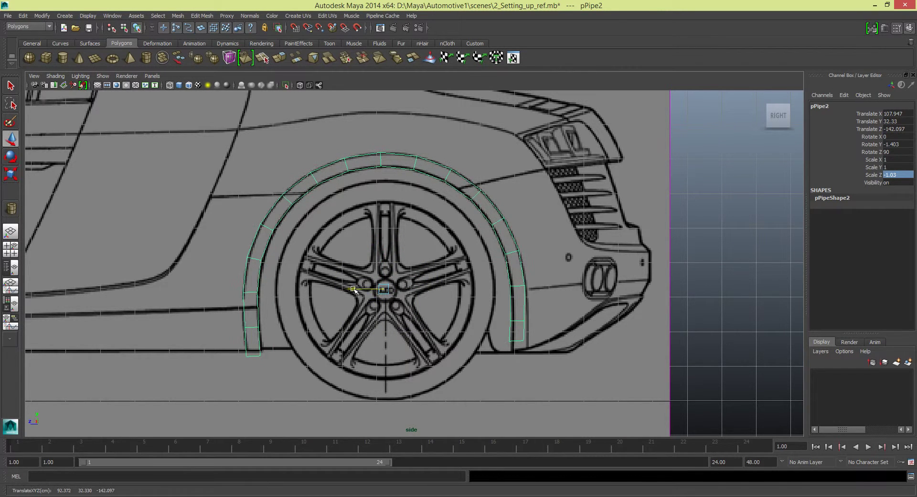
- Select the lower vertices at the rear end of the pipe arch
scroll(426, 290, "up", 3)
right_click_drag(420, 258, 406, 246)
left_click(424, 314)
key("w")
left_click(422, 342)
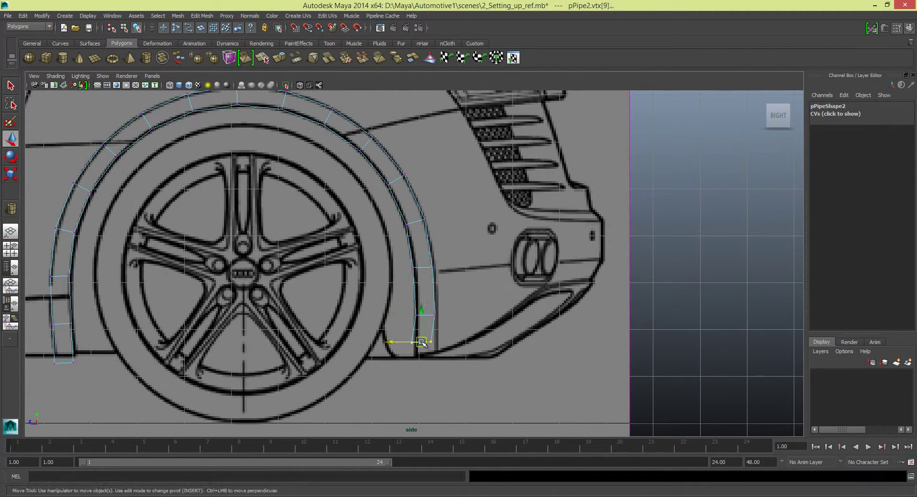
middle_click_drag(425, 353, 626, 347, "alt")
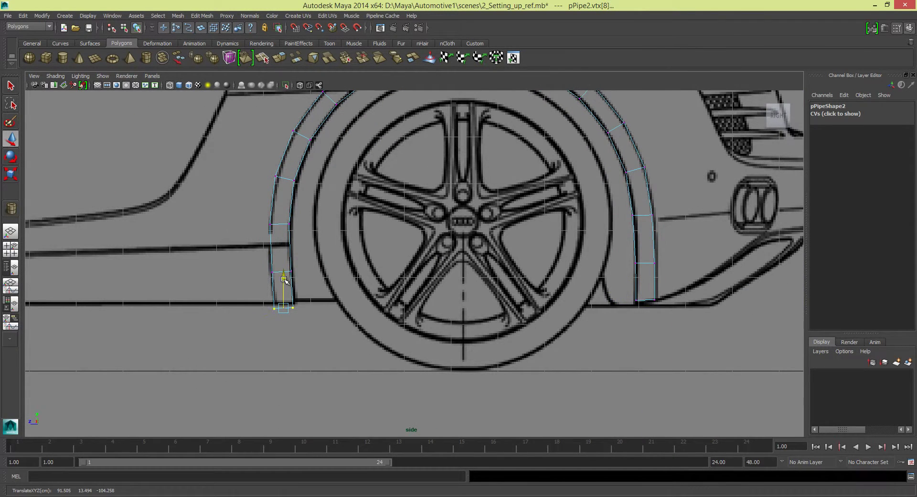
- Move the arch's front lower-end vertices onto the wheel-arch outline
left_click(272, 272)
middle_click_drag(429, 164, 385, 255, "alt")
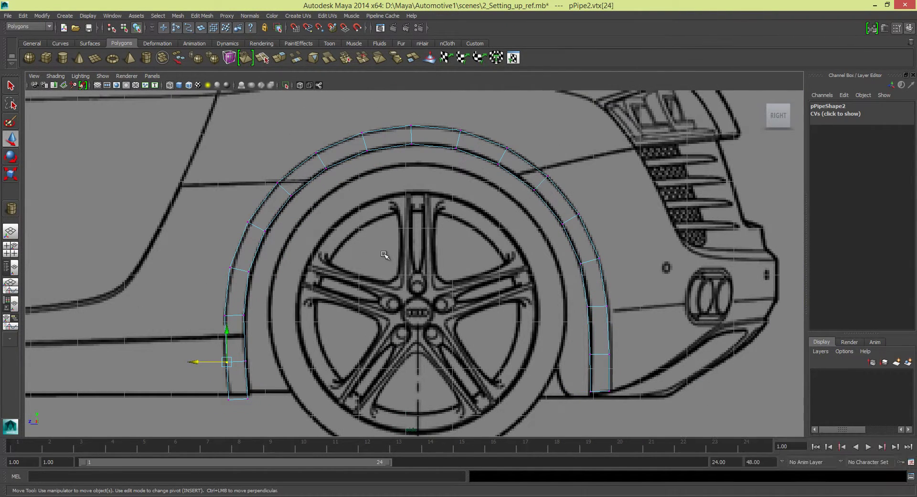
left_click_drag(249, 355, 220, 353)
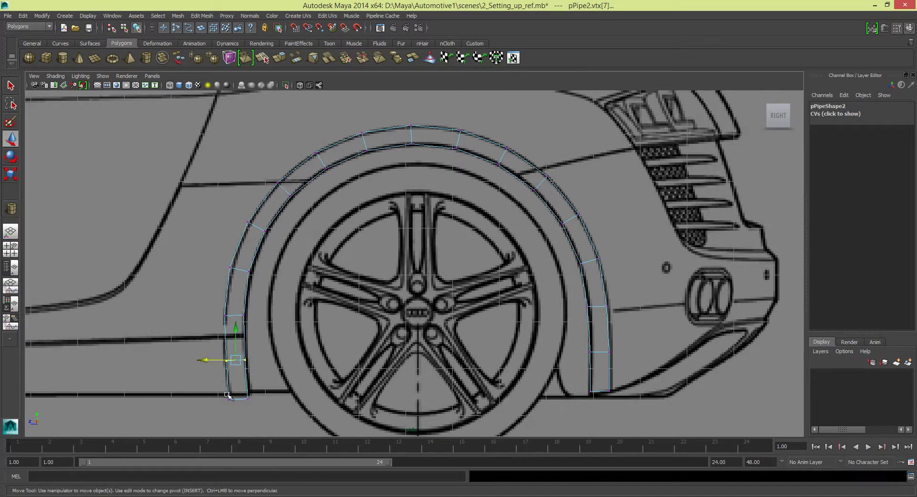
scroll(240, 371, "up", 3)
left_click(305, 284)
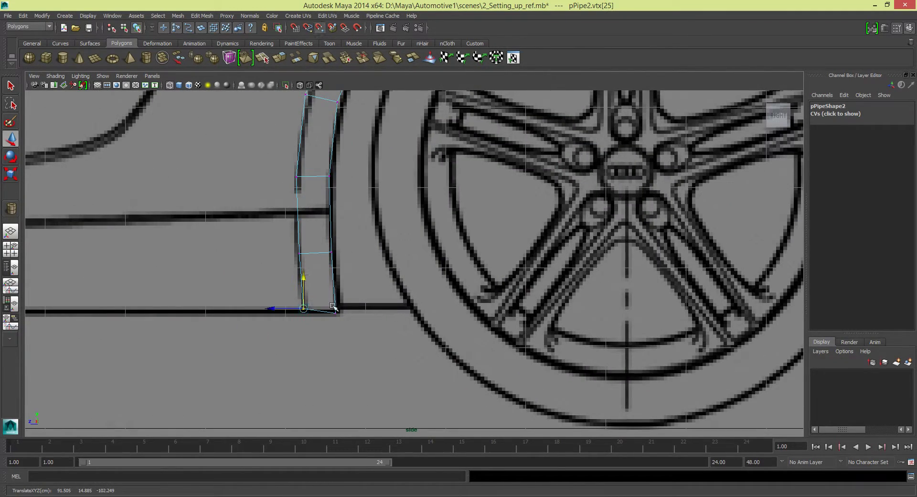
left_click(333, 306)
scroll(333, 306, "down", 3)
scroll(333, 305, "down", 3)
- Set the lower-left panel to the back1 orthographic camera
key("space")
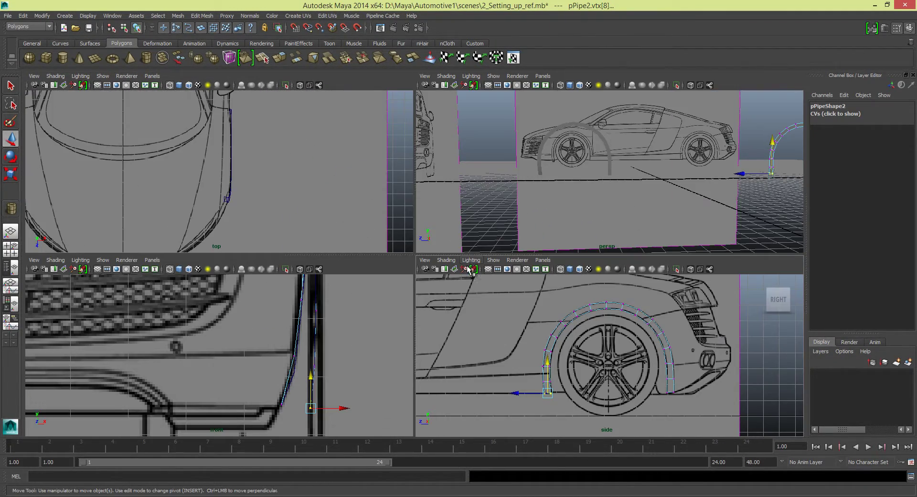
left_click(152, 260)
left_click(229, 288)
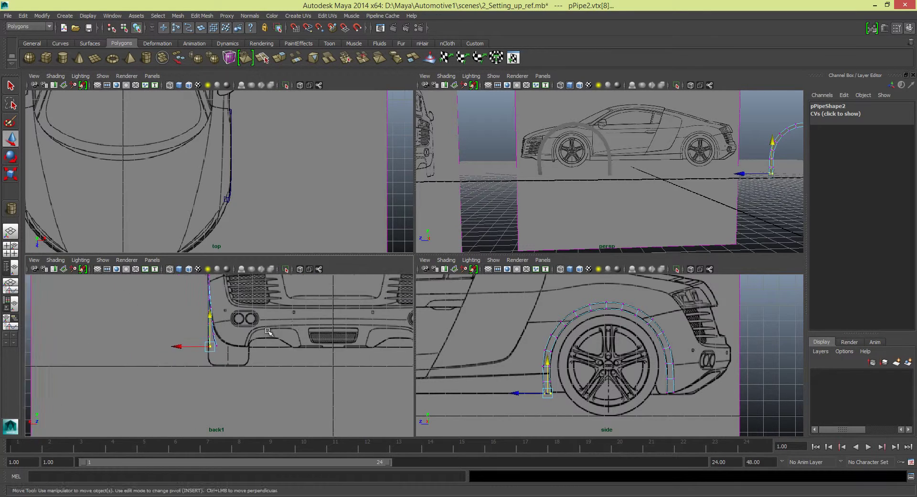
- Nudge the bottom pipe-end vertices sideways to follow the body flare in the back view
left_click(240, 313)
middle_click_drag(208, 315, 241, 382, "alt")
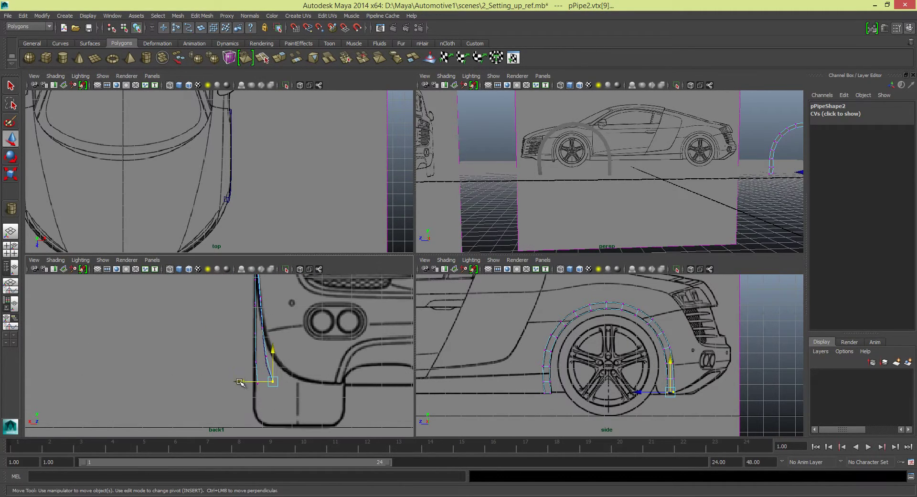
left_click(668, 379)
left_click_drag(234, 358, 239, 357)
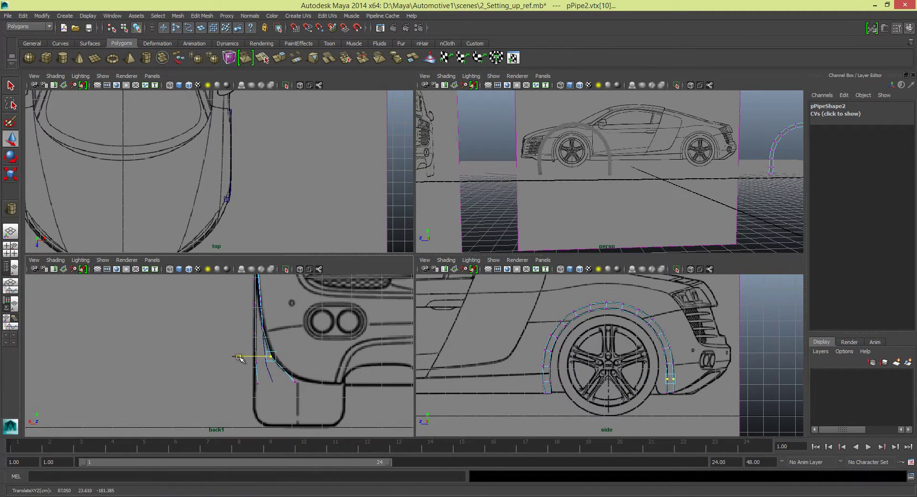
middle_click_drag(239, 358, 242, 403, "alt")
scroll(726, 378, "up", 5)
left_click(745, 373)
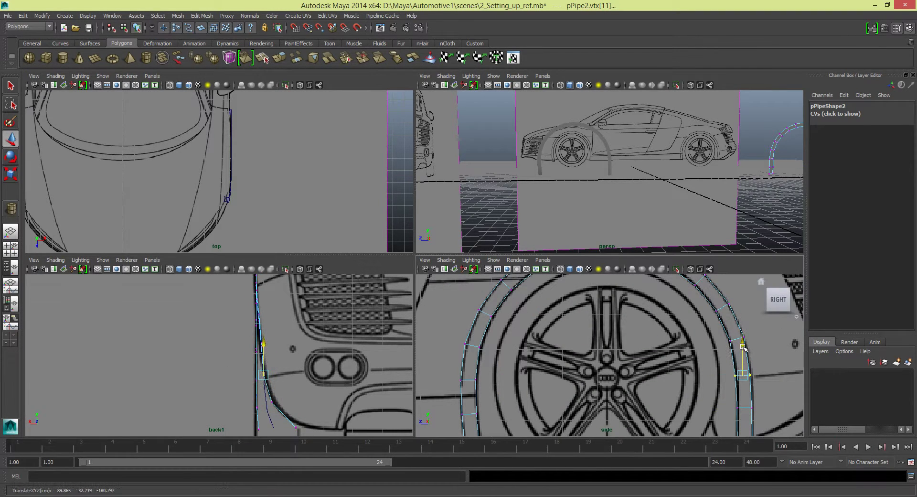
left_click(296, 427)
middle_click_drag(292, 438, 268, 377, "alt")
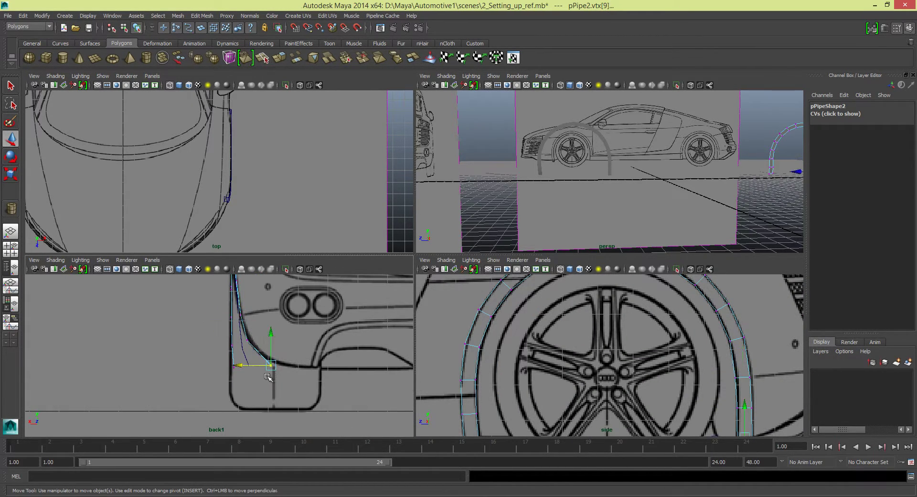
- Move the rear leg's vertices inward to hug the flare, then check the arch from behind
middle_click_drag(720, 418, 594, 369, "alt")
left_click(619, 330)
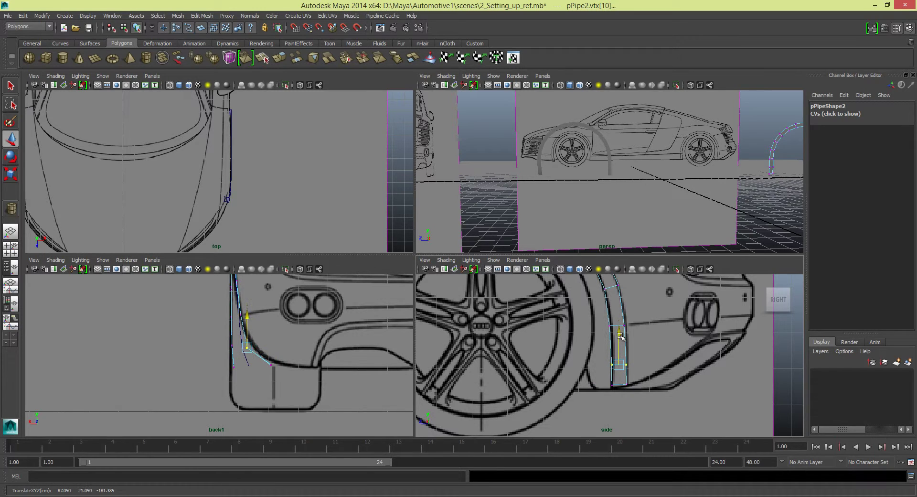
left_click_drag(218, 348, 223, 348)
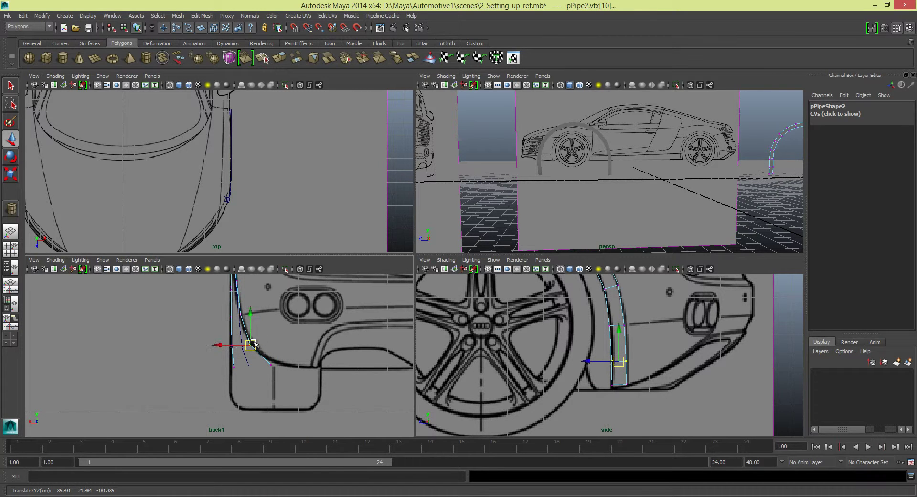
left_click(271, 365)
middle_click_drag(253, 334, 293, 410, "alt")
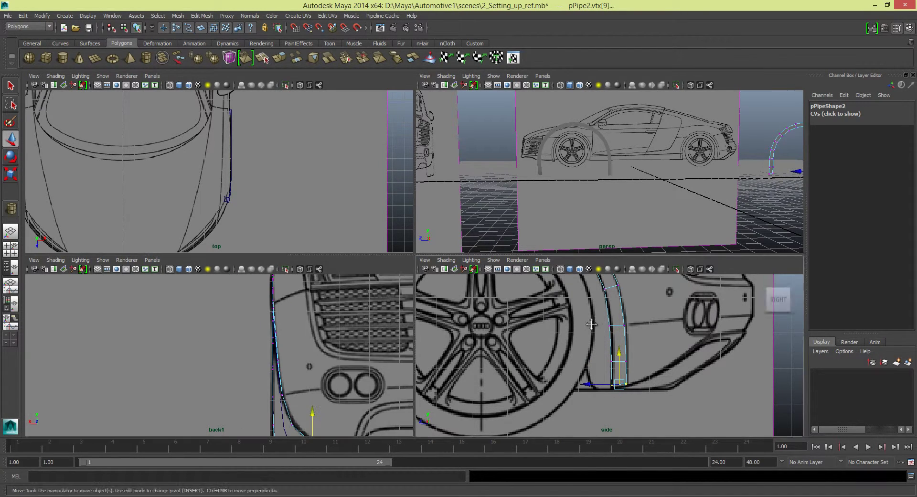
left_click(631, 184)
key("space")
mouse_move(588, 286)
left_mouse_down("alt")
mouse_move(468, 231)
mouse_move(429, 235)
mouse_move(483, 241)
left_mouse_up("alt")
- Inspect the rear arch against the blueprint in the side and perspective views
key("space")
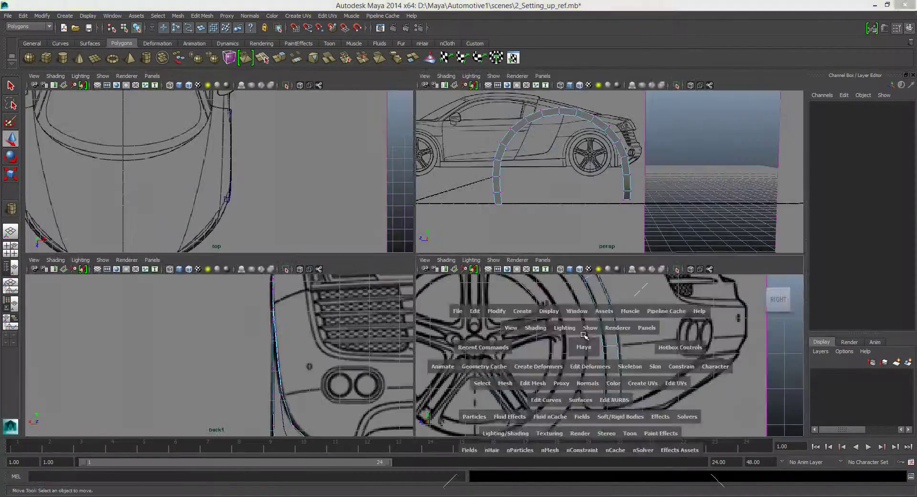
key("space")
scroll(264, 253, "up", 3)
scroll(221, 293, "down", 3)
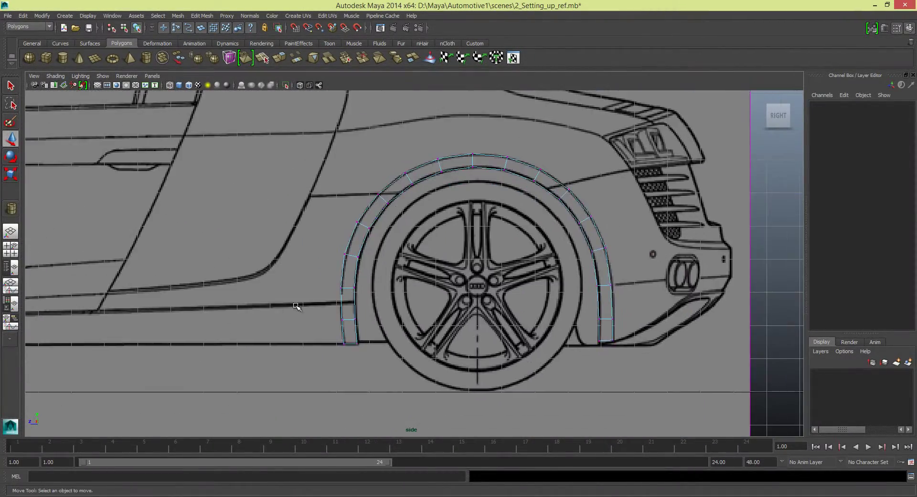
middle_click_drag(488, 244, 396, 244, "alt")
scroll(395, 245, "up", 2)
mouse_move(395, 244)
left_mouse_down("alt")
mouse_move(354, 192)
mouse_move(399, 287)
mouse_move(281, 322)
mouse_move(333, 235)
mouse_move(200, 201)
left_mouse_up("alt")
- Combine both pipe arches into polySurface1 and delete its construction history
left_click(399, 287)
left_click(281, 321)
left_click(65, 17)
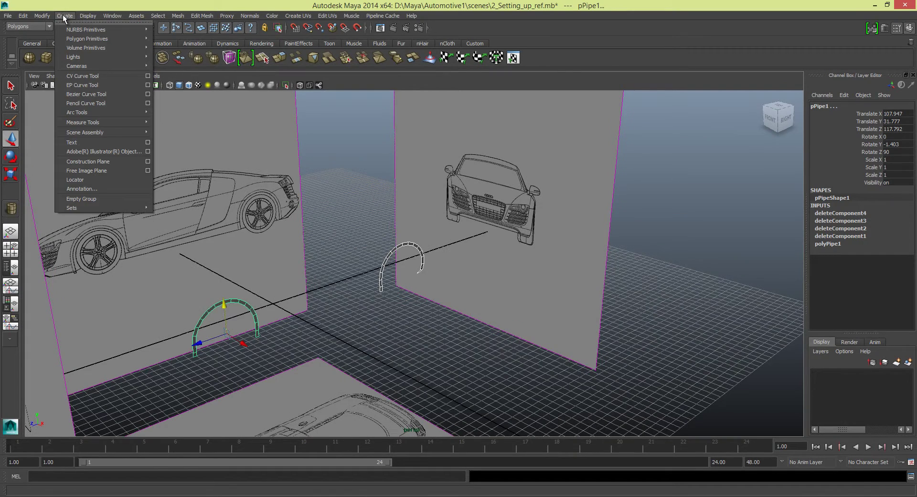
left_click(178, 16)
left_click(189, 30)
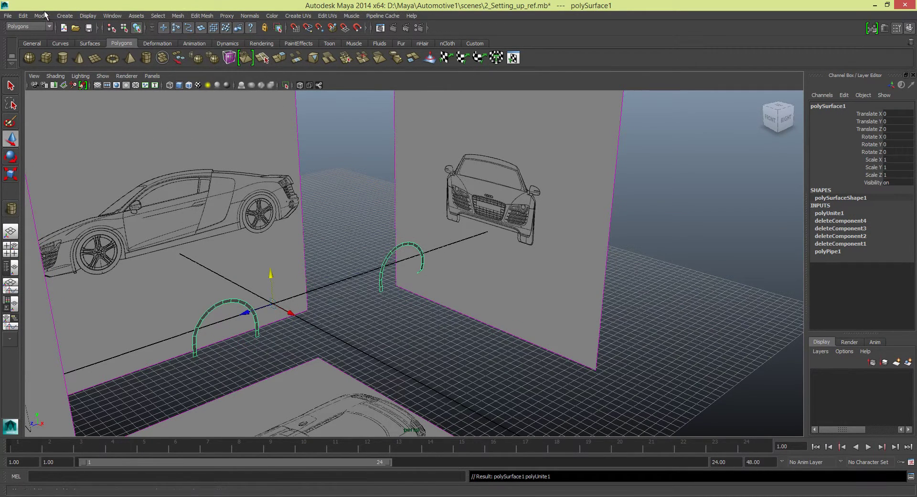
left_click(42, 16)
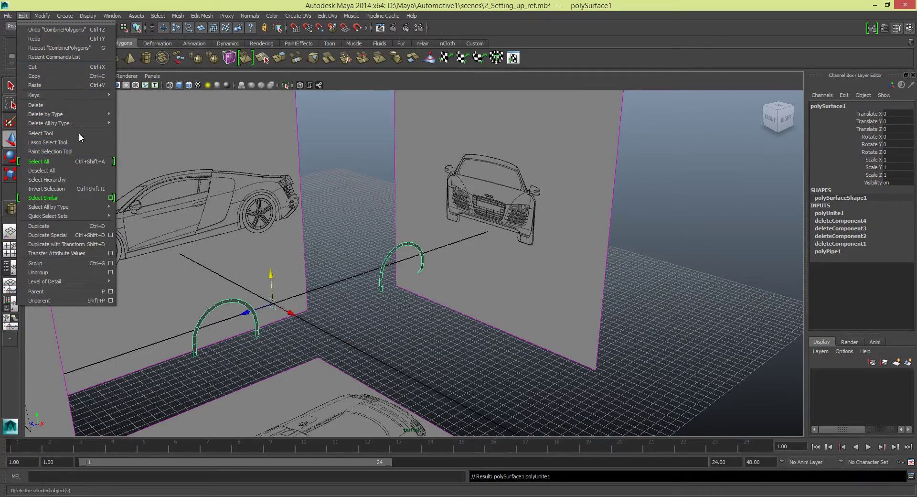
left_click(131, 115)
left_click_drag(195, 145, 167, 105, "alt")
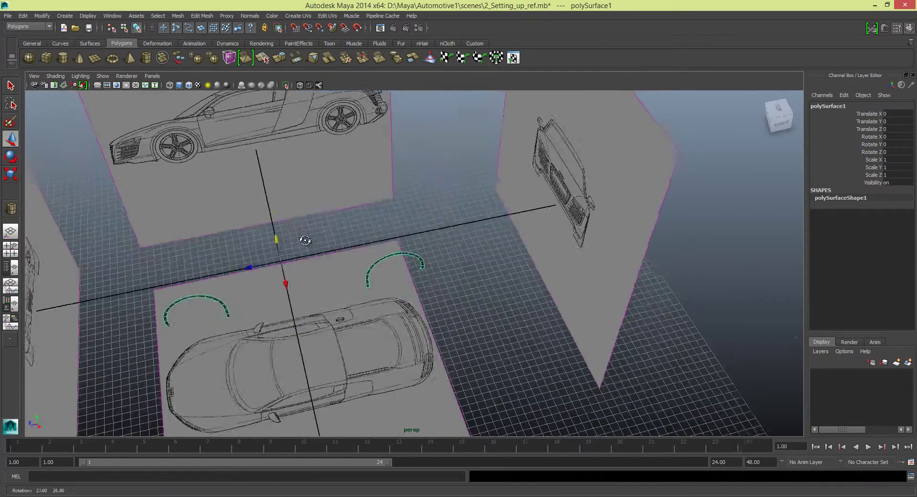
left_click(64, 15)
left_click(335, 229)
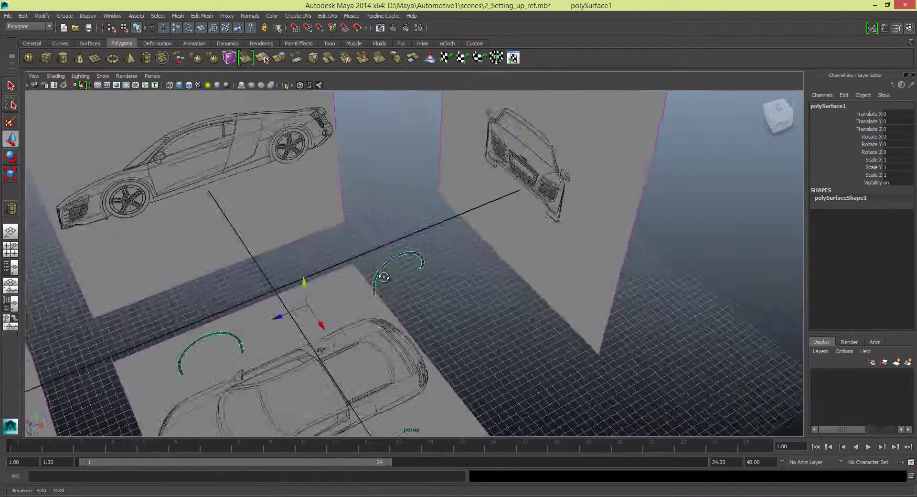
mouse_move(334, 229)
left_mouse_down("alt")
mouse_move(388, 276)
mouse_move(362, 228)
mouse_move(382, 200)
left_mouse_up("alt")
left_click(387, 276)
left_click(417, 172)
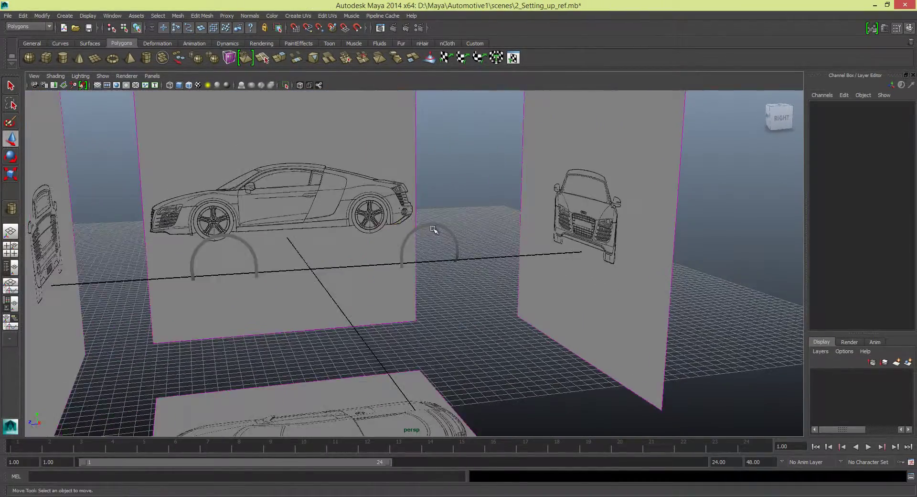
scroll(247, 276, "down", 3)
scroll(511, 266, "down", 2)
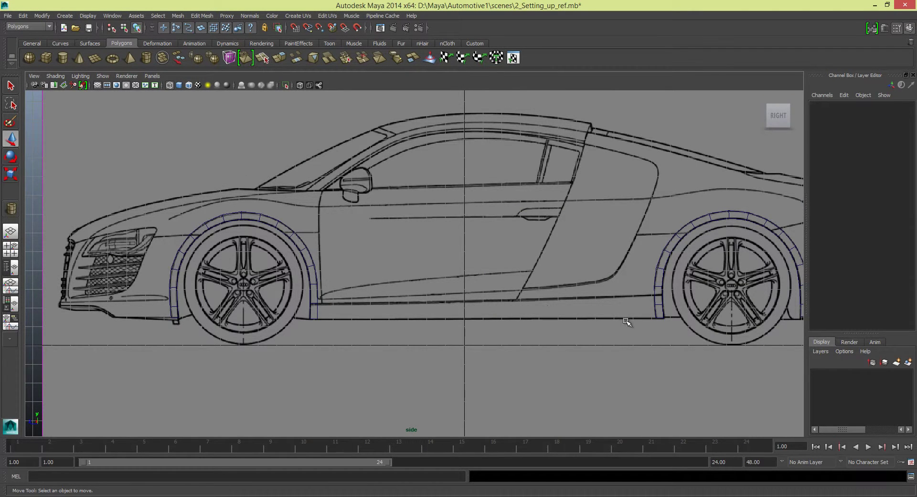
left_click(662, 306)
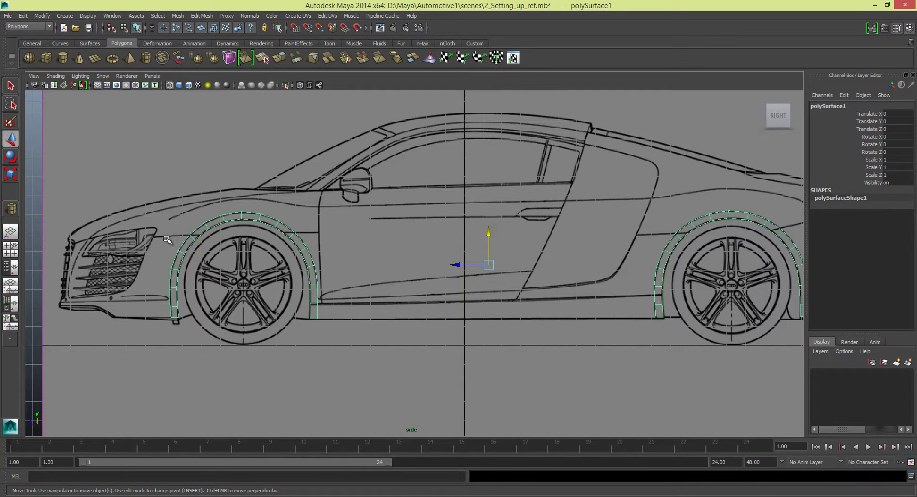
middle_click_drag(469, 300, 128, 306, "alt")
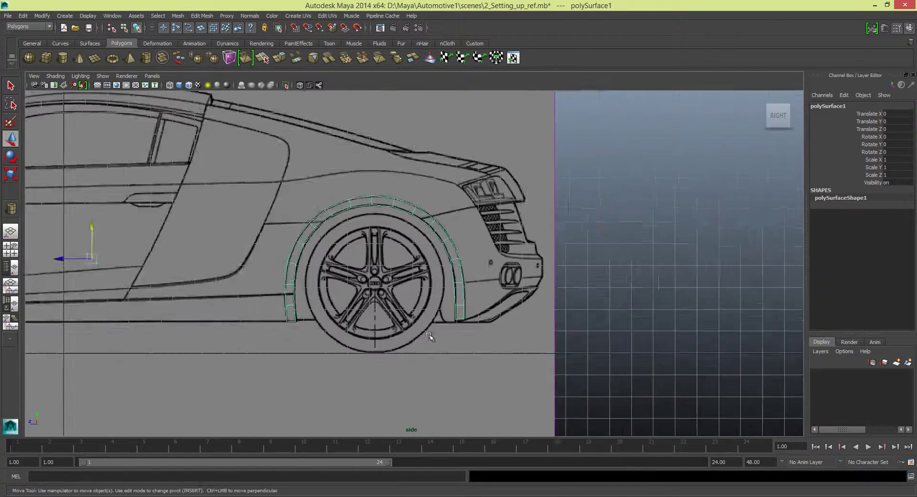
scroll(532, 289, "up", 3)
scroll(511, 259, "down", 3)
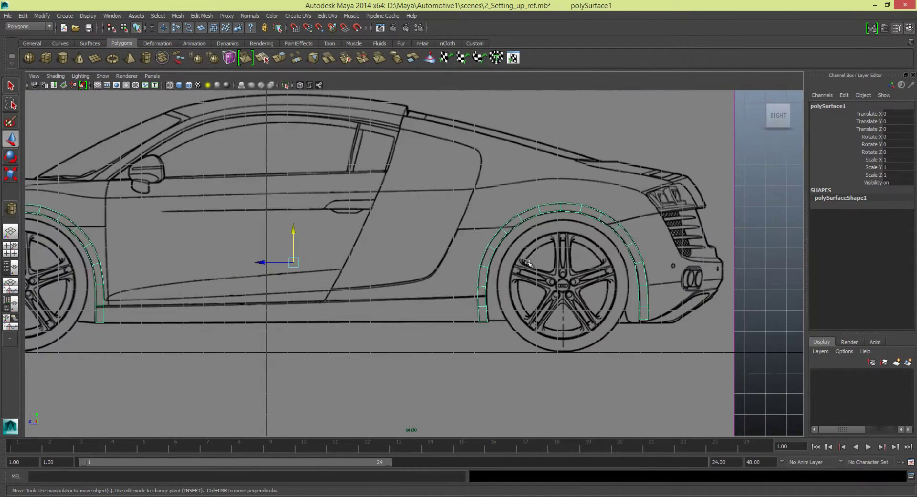
middle_click_drag(528, 263, 452, 256, "alt")
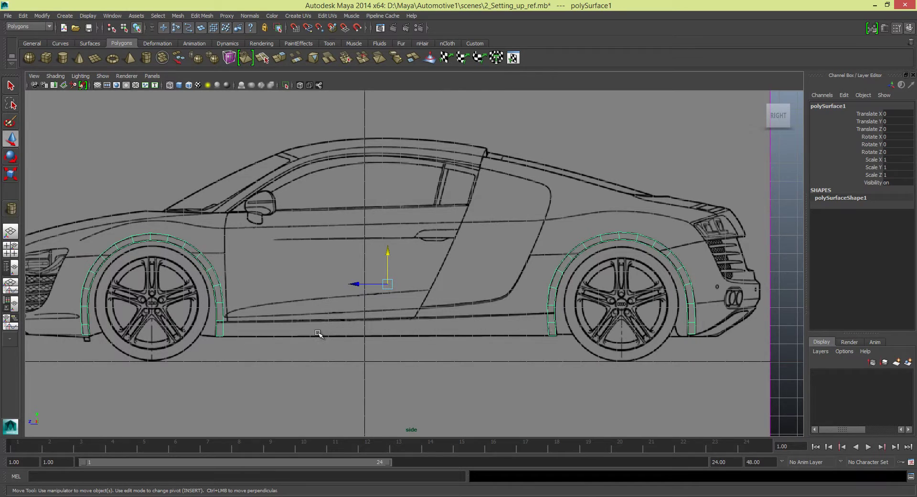